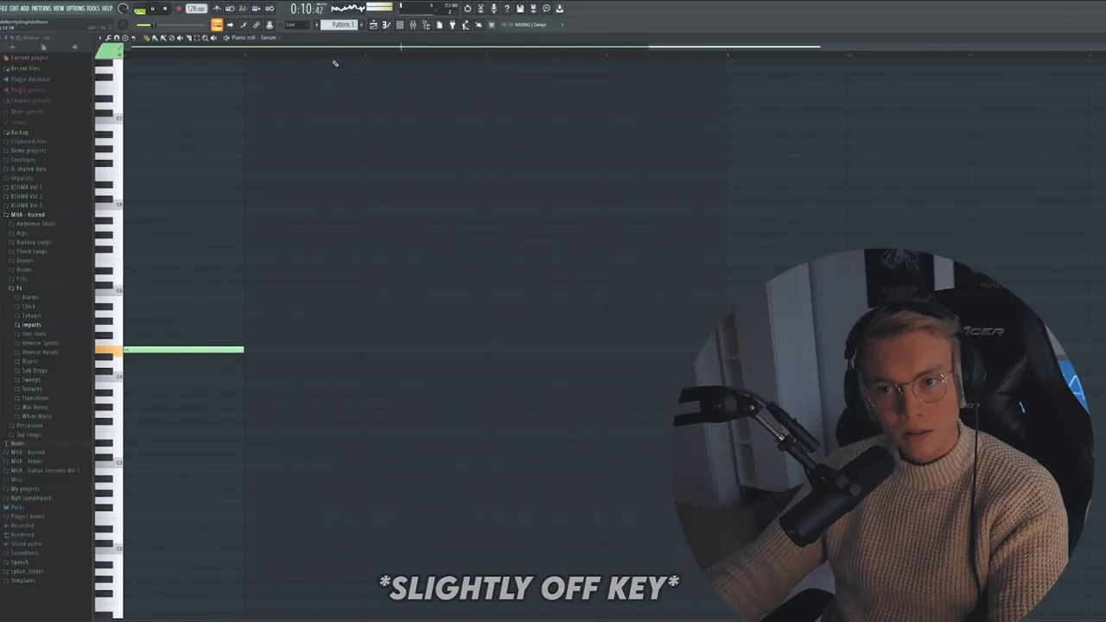
# Step: Open the mixer and route the Serum channel to mixer track 2
pyautogui.press('F9')
pyautogui.rightClick(221, 350)
pyautogui.click(246, 389)
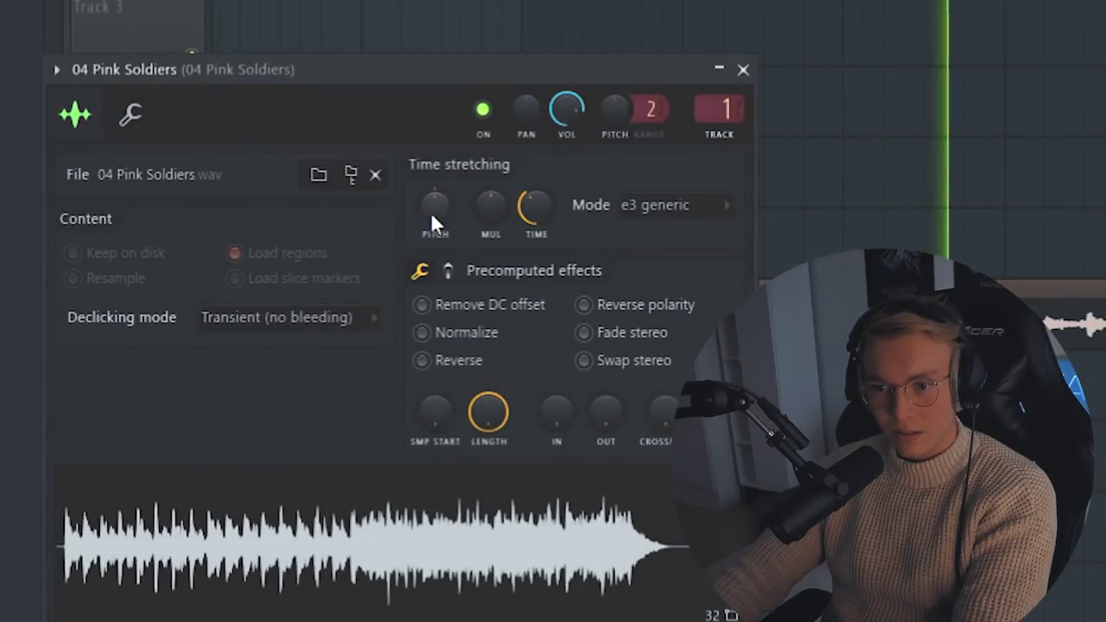
# Step: Close the 04 Pink Soldiers sample settings and check the Discord sample-flip chat for the sample's bpm
pyautogui.press('Escape')
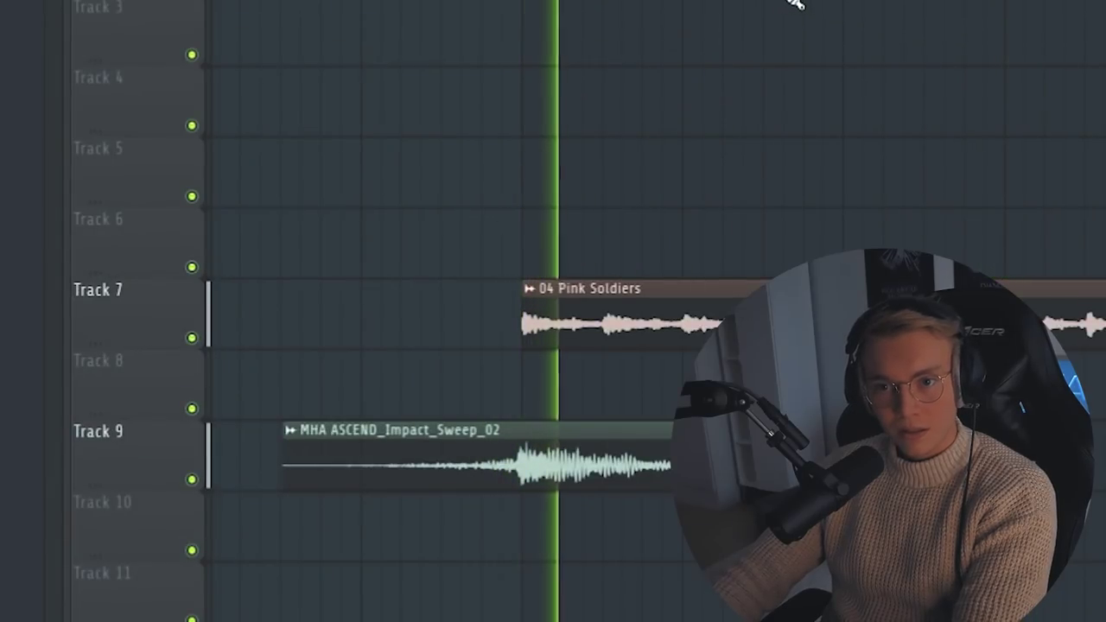
pyautogui.press('space')
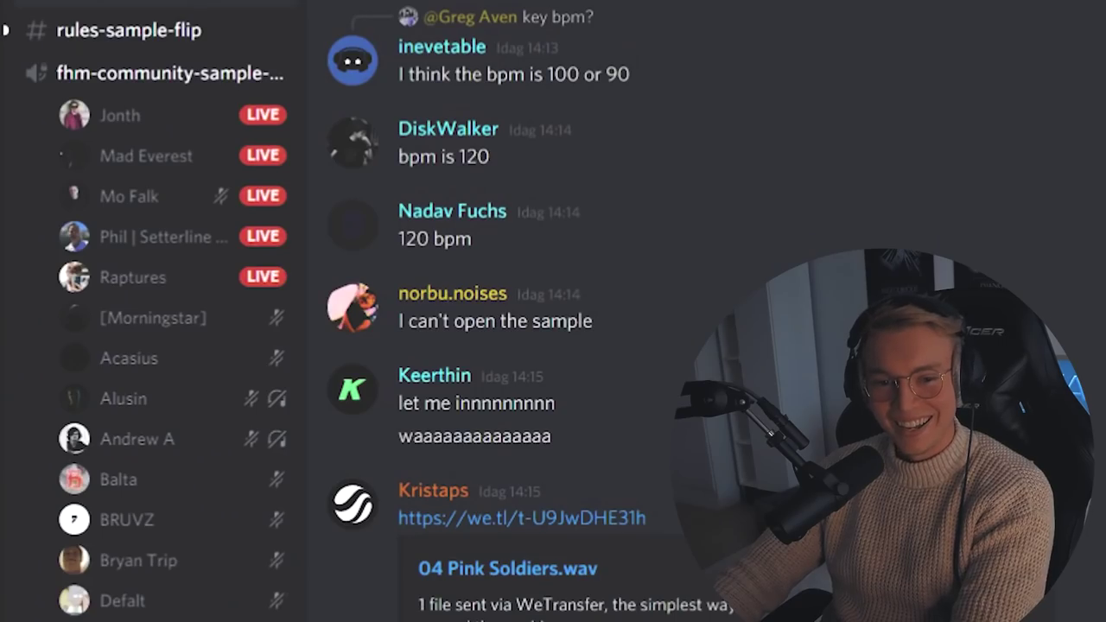
pyautogui.scroll(3, 242, 565)
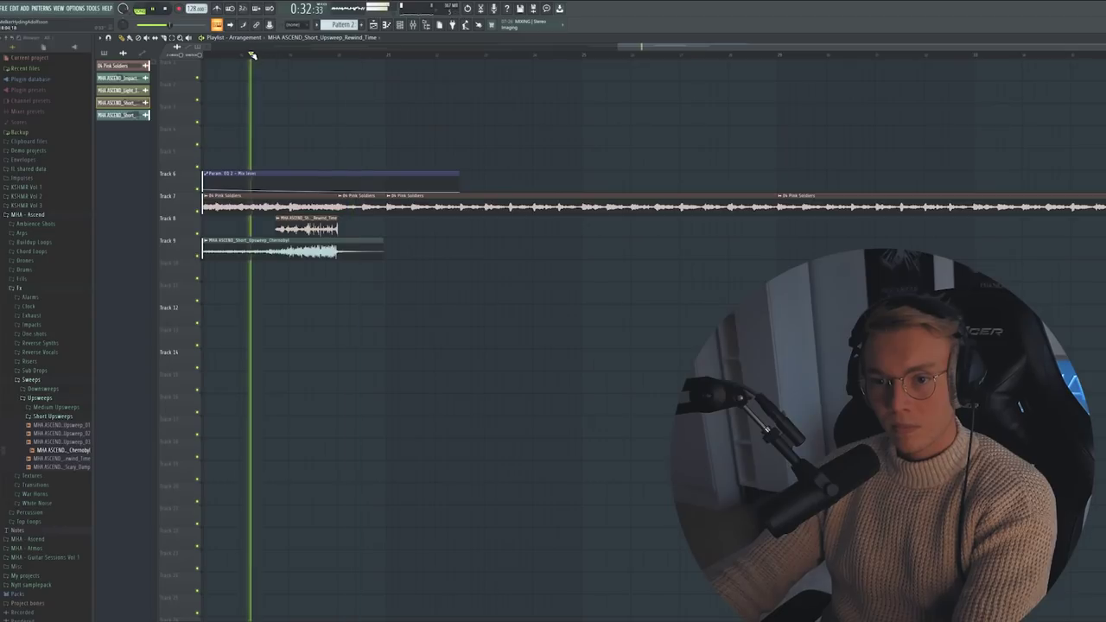
# Step: Give the Rewind_Time upsweep clip on track 8 a gradual fade-in, and inspect the Chernobyl upsweep's sample settings
pyautogui.doubleClick(345, 238)
pyautogui.press('Escape')
pyautogui.doubleClick(311, 247)
pyautogui.press('Escape')
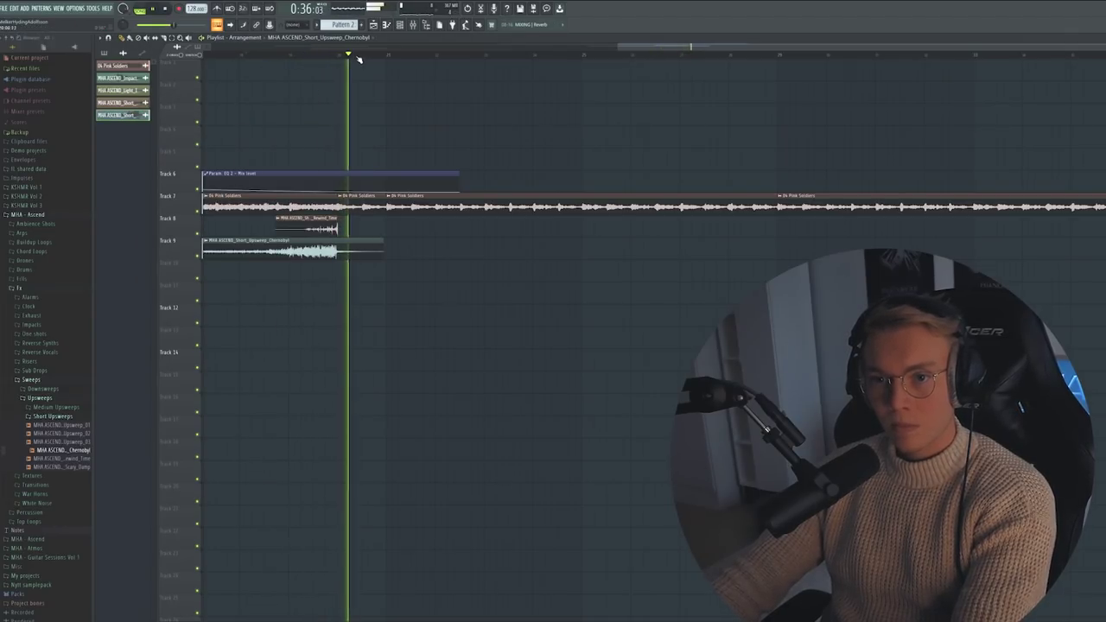
# Step: Try to slice the short Pink Soldiers clip before the drop on track 7 into small pieces and delete one piece
pyautogui.press('F9')
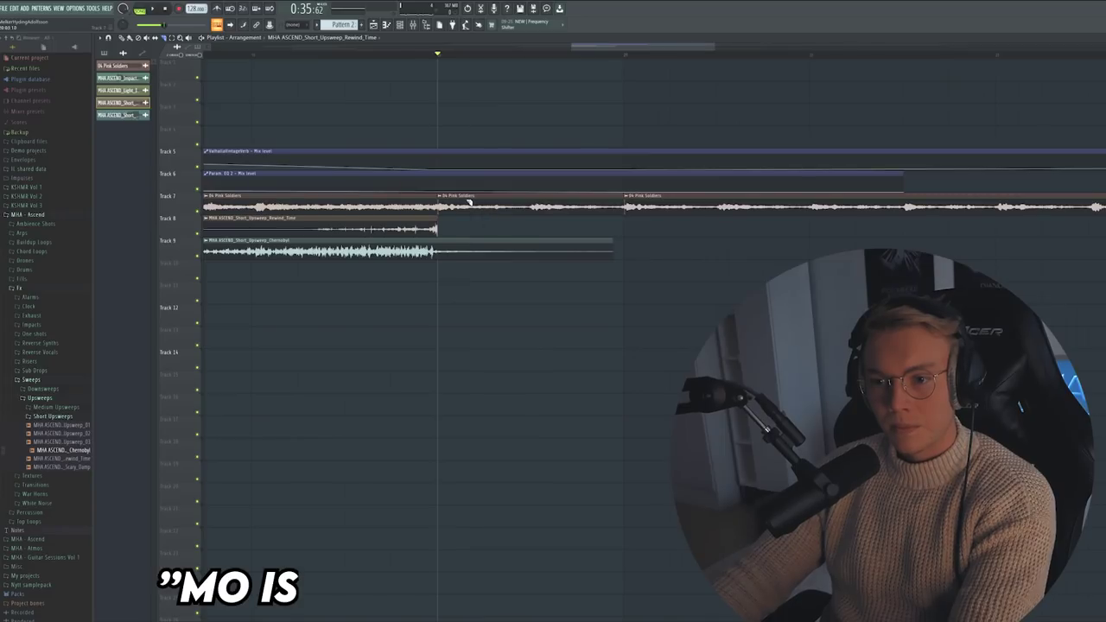
pyautogui.moveTo(513, 216)
pyautogui.mouseDown()
pyautogui.moveTo(581, 202)
pyautogui.moveTo(618, 213)
pyautogui.mouseUp()
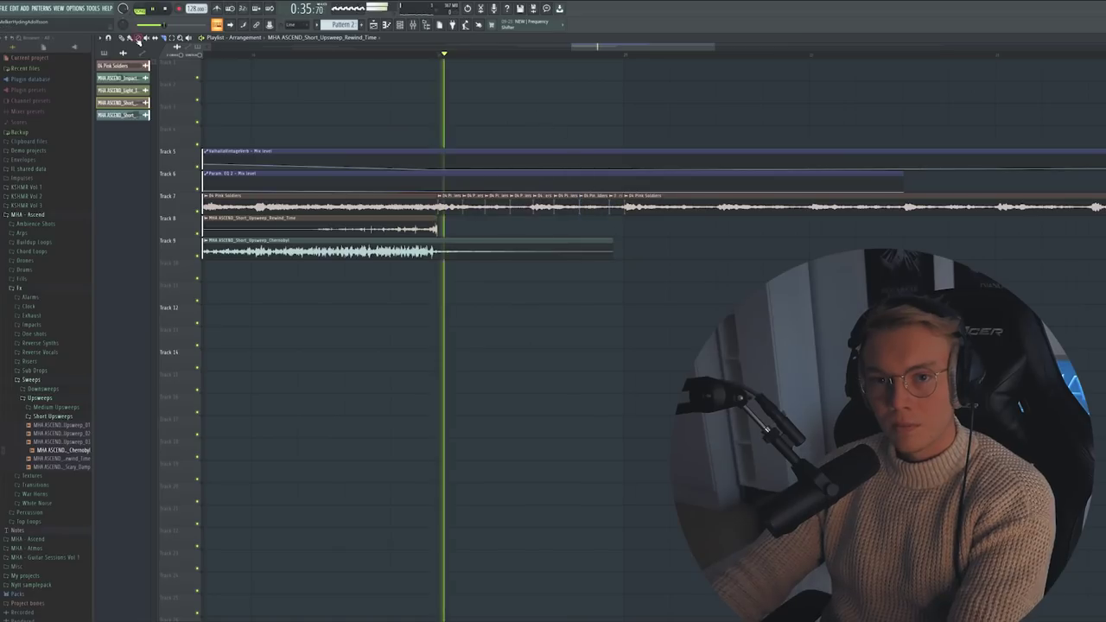
pyautogui.rightClick(474, 206)
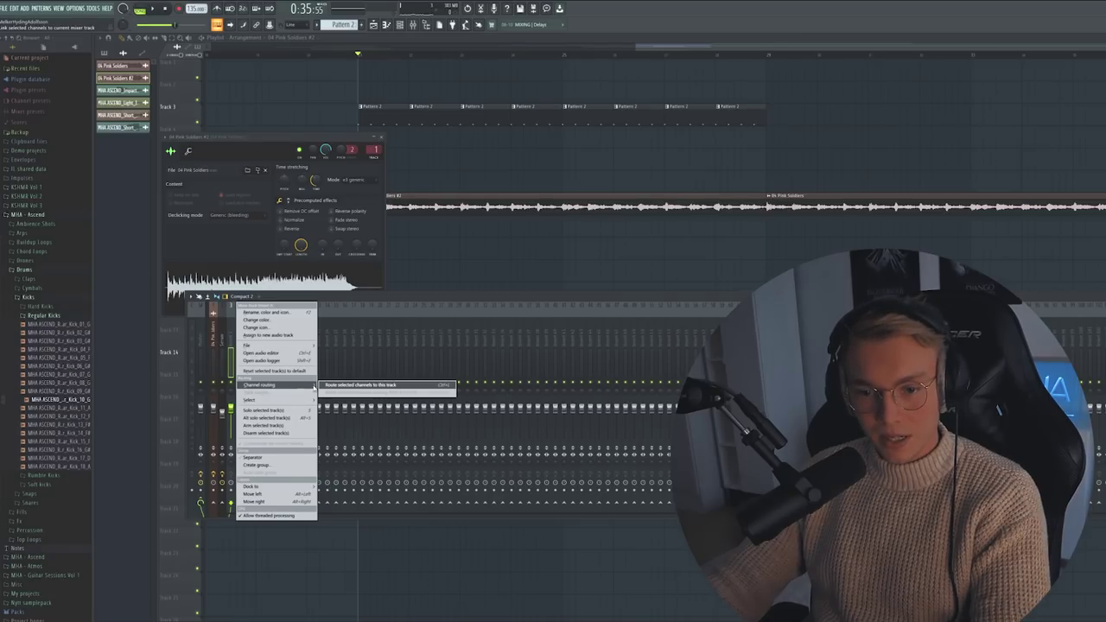
# Step: Route the 04 Pink Soldiers #2 sample to mixer track 3 and load the Kickstart plugin on it
pyautogui.click(359, 385)
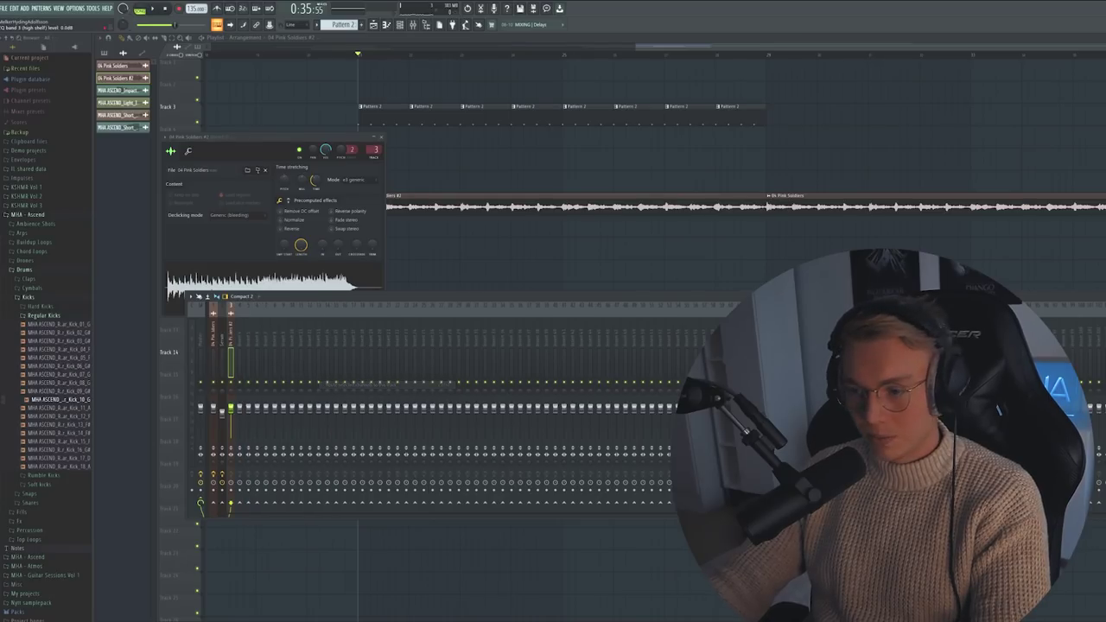
pyautogui.press('space')
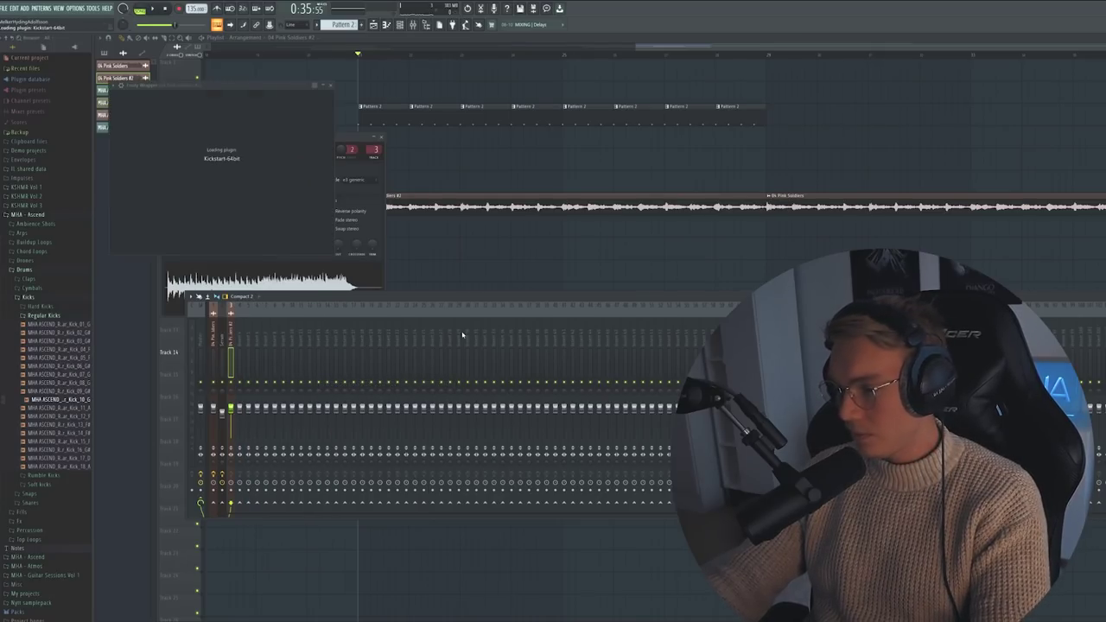
pyautogui.click(285, 187)
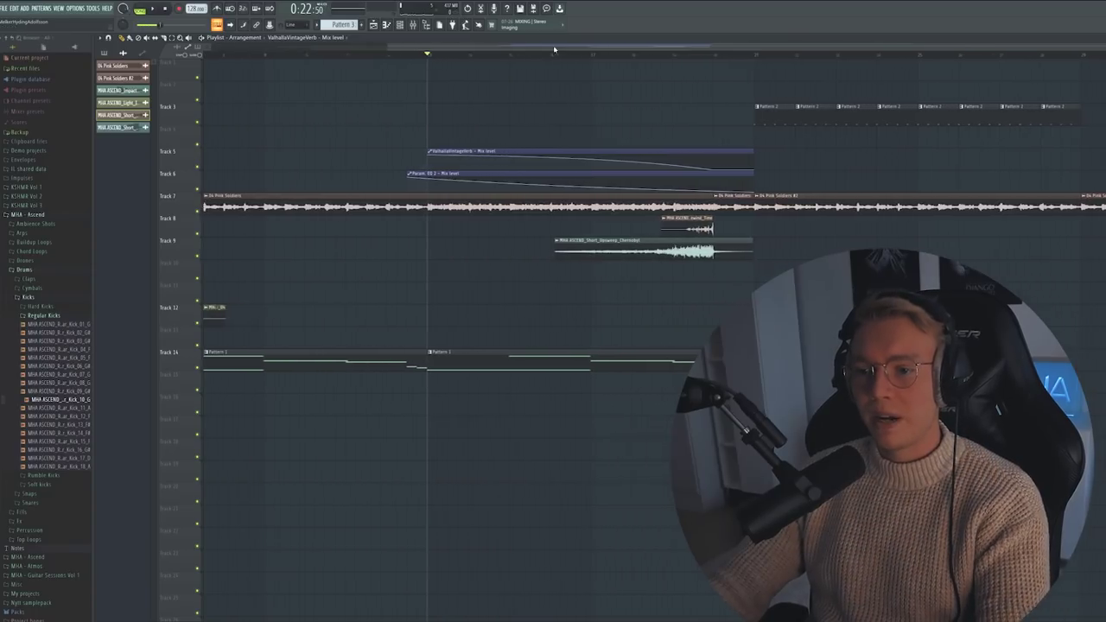
# Step: Play the arrangement with only the Pink Soldiers sample on track 7 soloed
pyautogui.scroll(1, 554, 49)
pyautogui.press('space')
pyautogui.keyDown('ctrl'); pyautogui.click(199, 212); pyautogui.keyUp('ctrl')
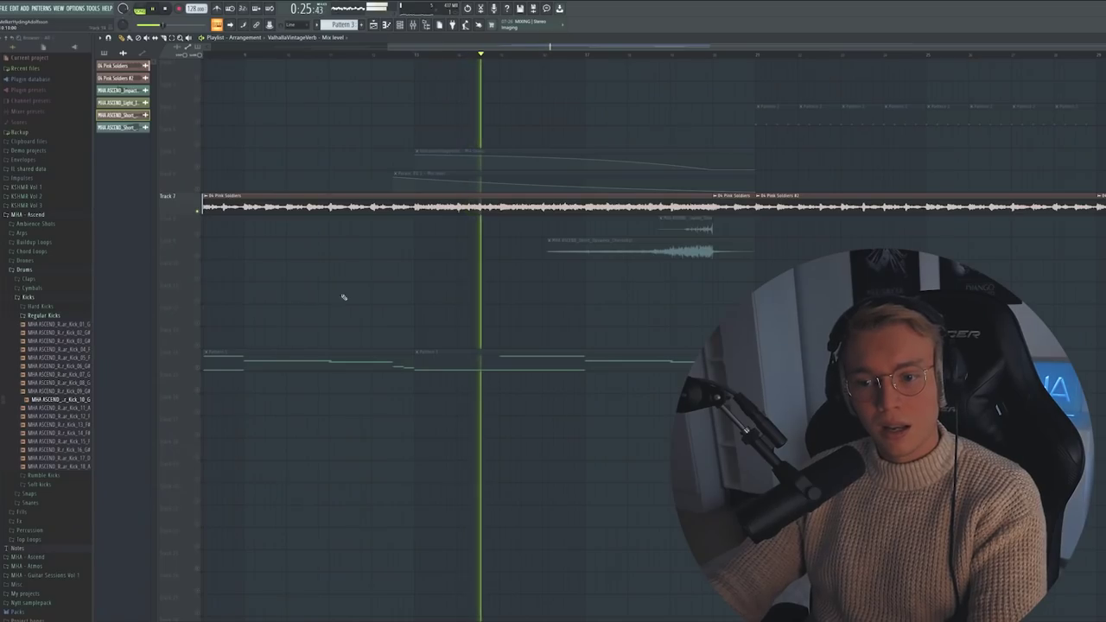
# Step: Try to rework the second melody pattern on track 14 by deleting the three descending Serum notes after its first note
pyautogui.doubleClick(414, 357)
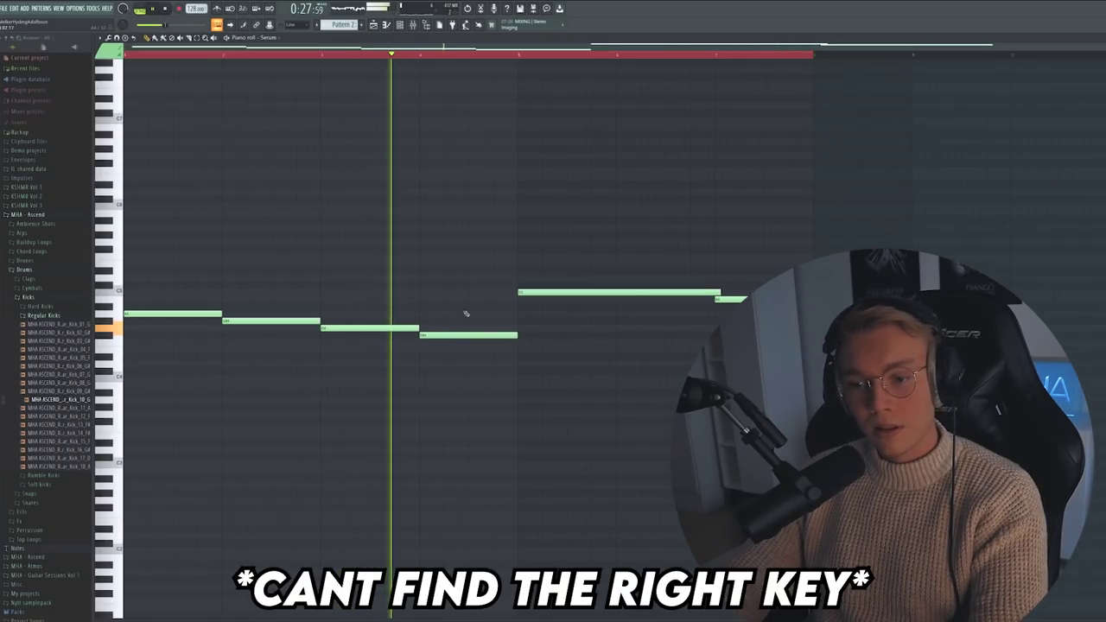
pyautogui.rightClick(466, 334)
pyautogui.rightClick(371, 328)
pyautogui.rightClick(271, 321)
pyautogui.press('space')
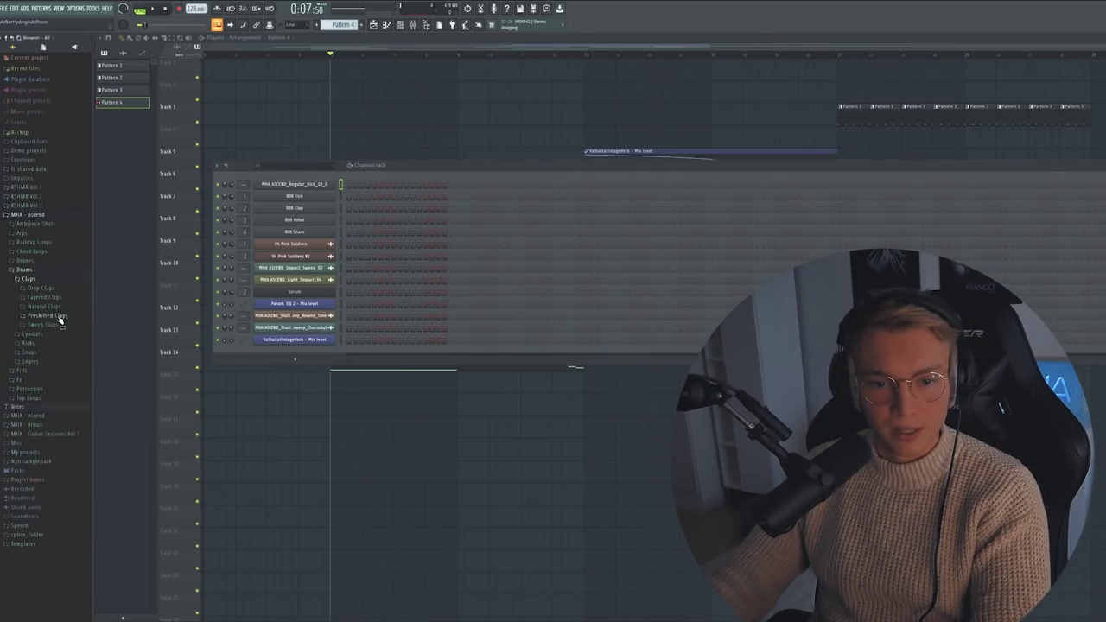
# Step: Load MHA ASCEND_Layered_Clap_13 from the Layered Claps folder into the channel rack and place Pattern 4 hits on steps 5 and 13
pyautogui.click(43, 296)
pyautogui.click(40, 356)
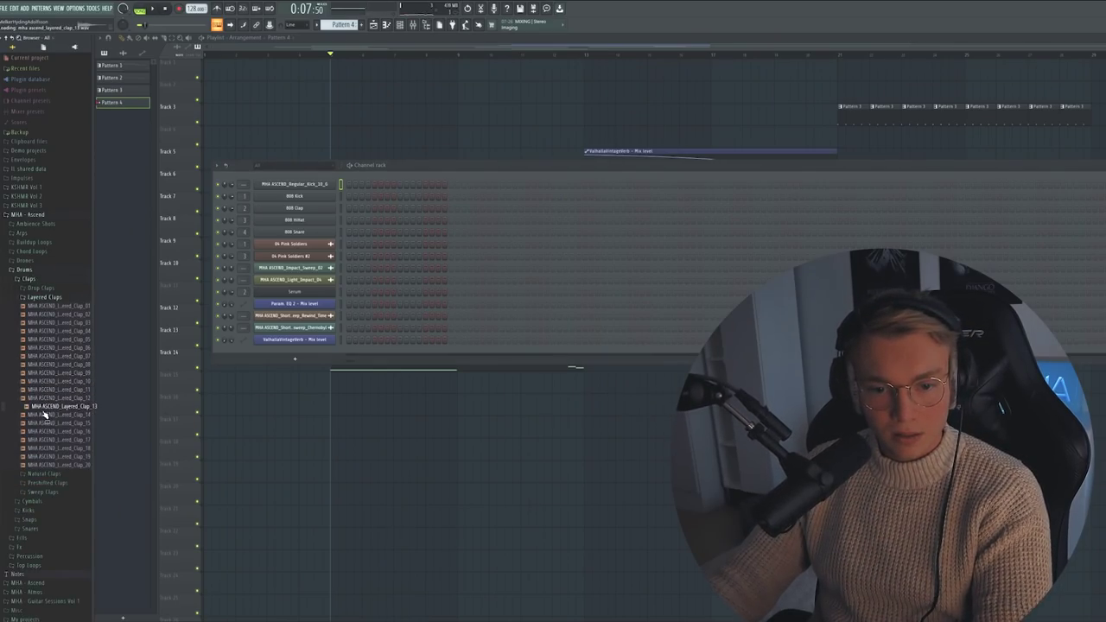
pyautogui.moveTo(321, 181); pyautogui.dragTo(325, 185)
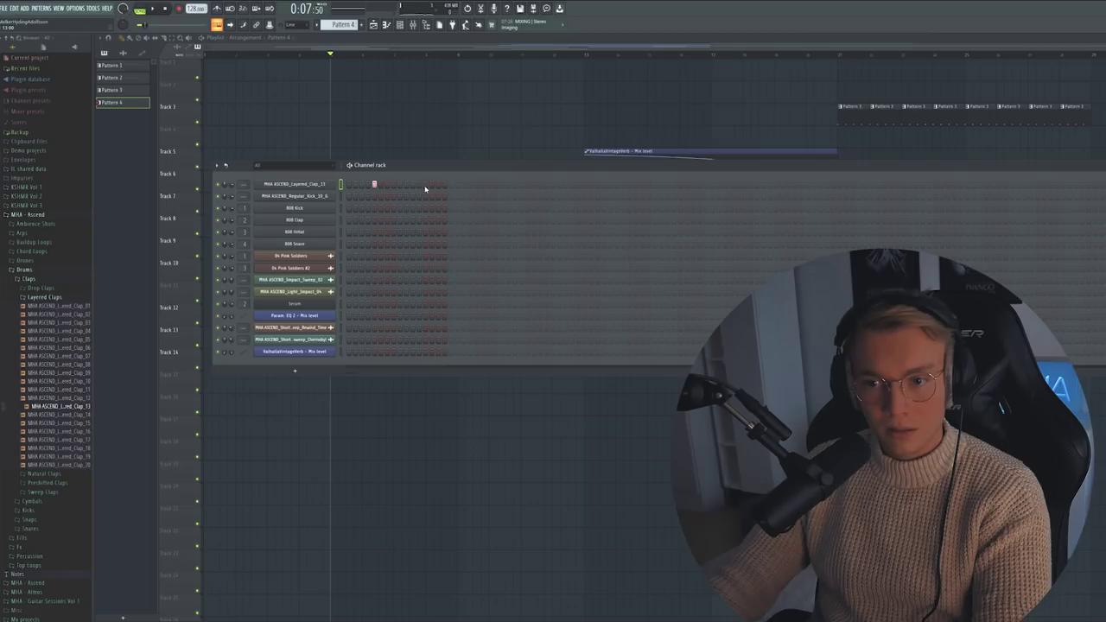
pyautogui.click(298, 184)
pyautogui.click(431, 169)
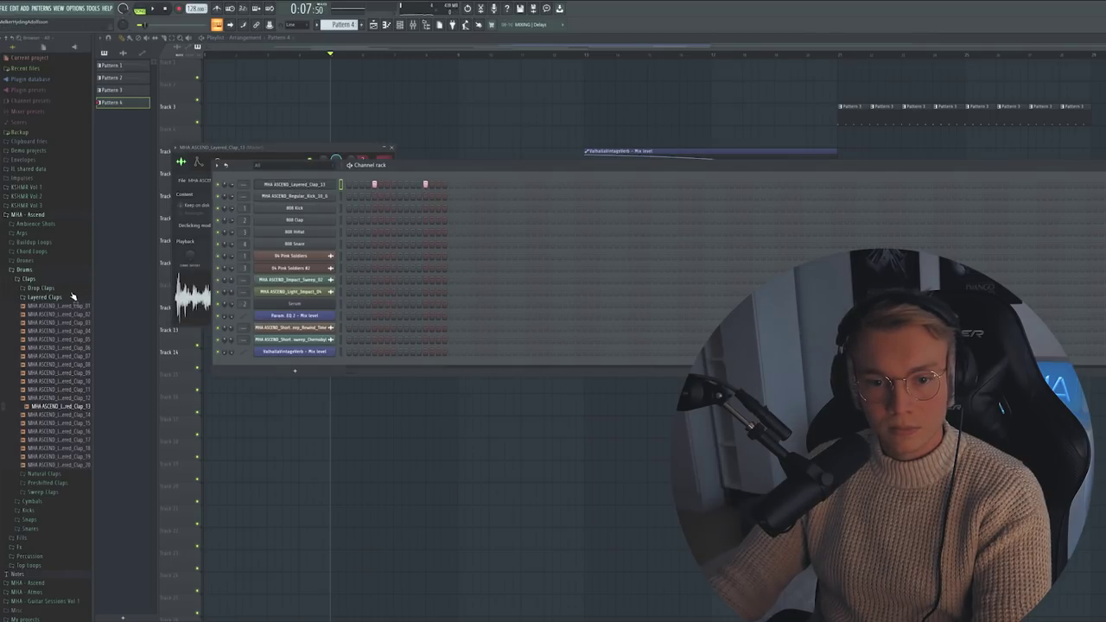
# Step: Collapse the Layered Claps, Claps and Drums sample folders and look into the Percussion folder
pyautogui.click(59, 297)
pyautogui.hotkey('alt', 'Tab')
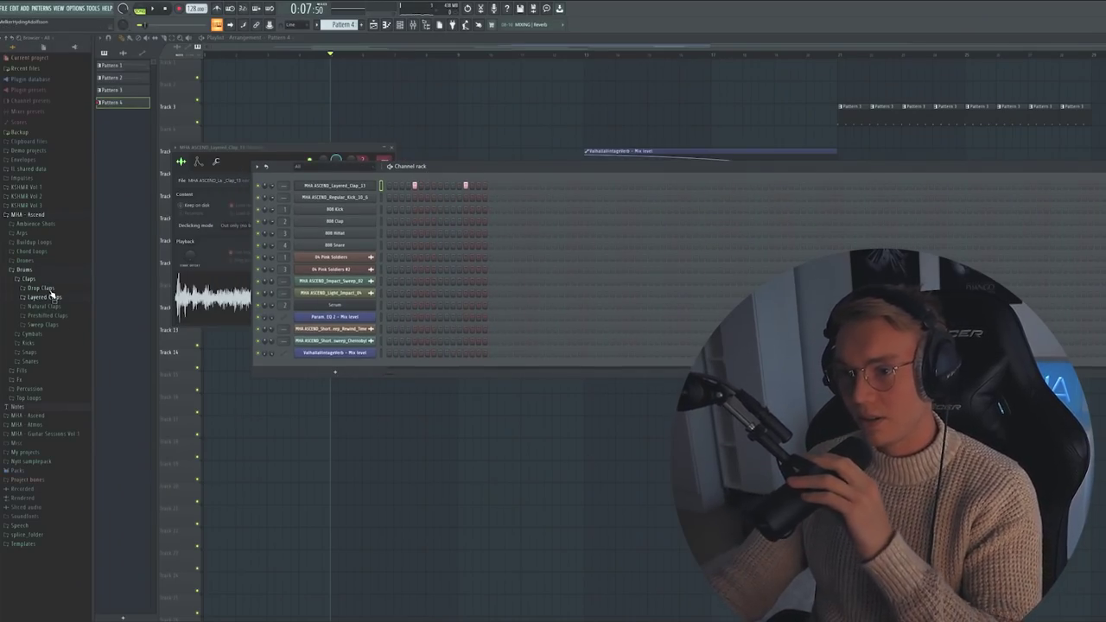
pyautogui.click(41, 279)
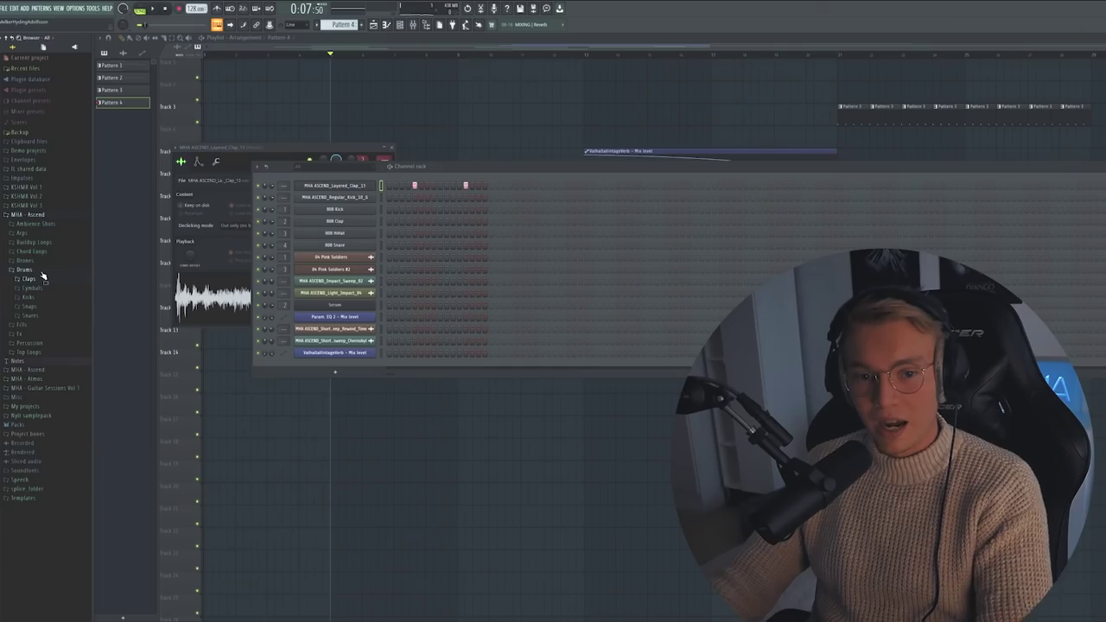
pyautogui.click(40, 272)
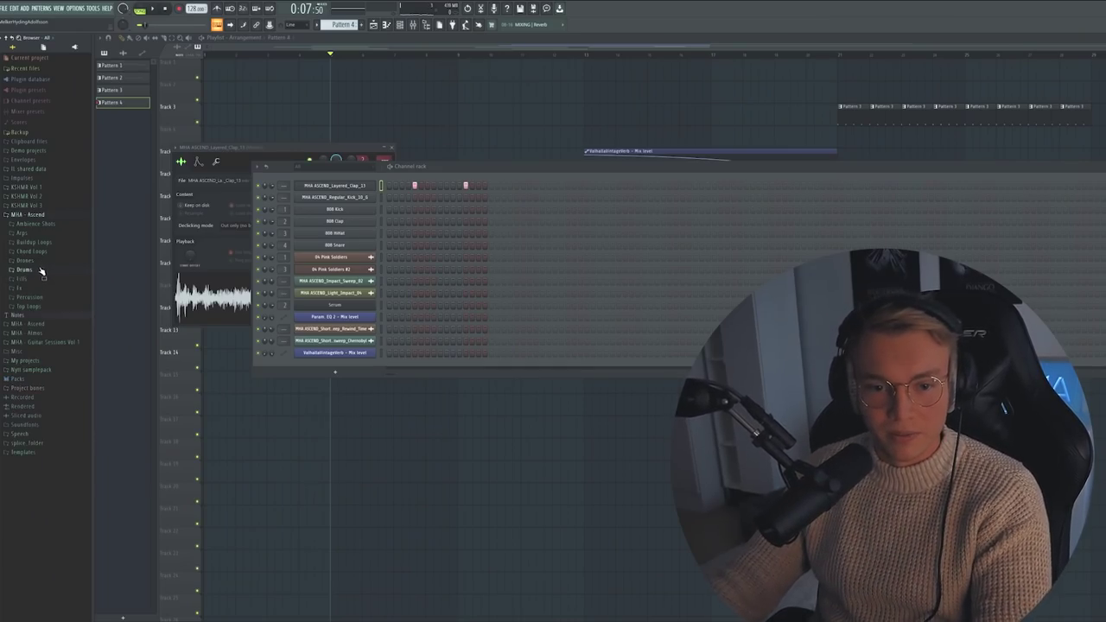
pyautogui.click(47, 297)
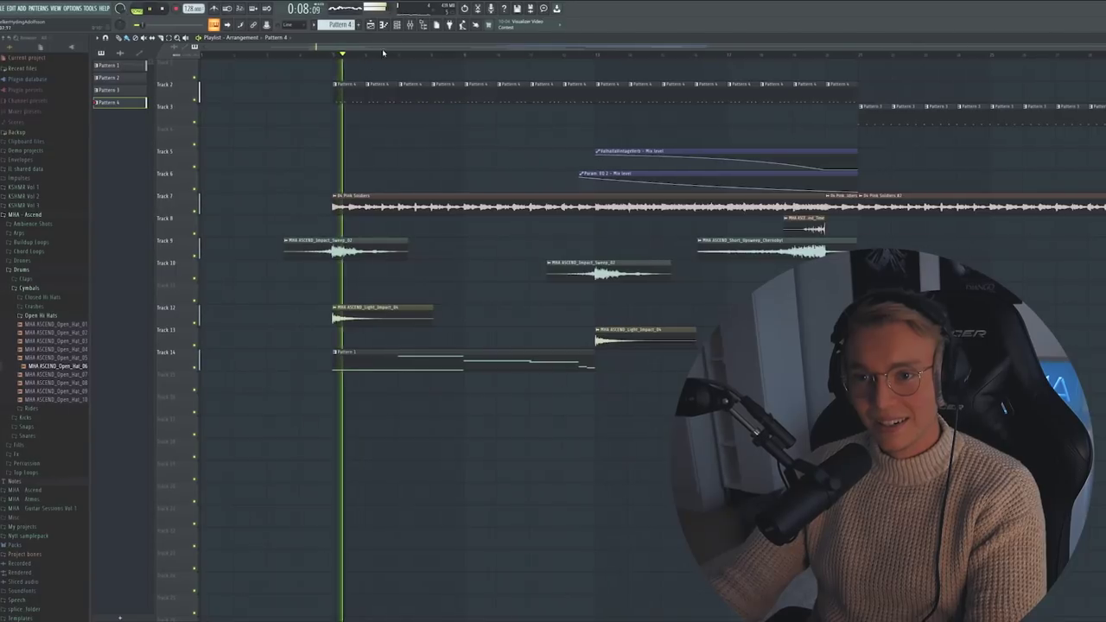
# Step: Open the mixer and route the layered clap and open hat samples to mixer track 4
pyautogui.press('F9')
pyautogui.rightClick(235, 361)
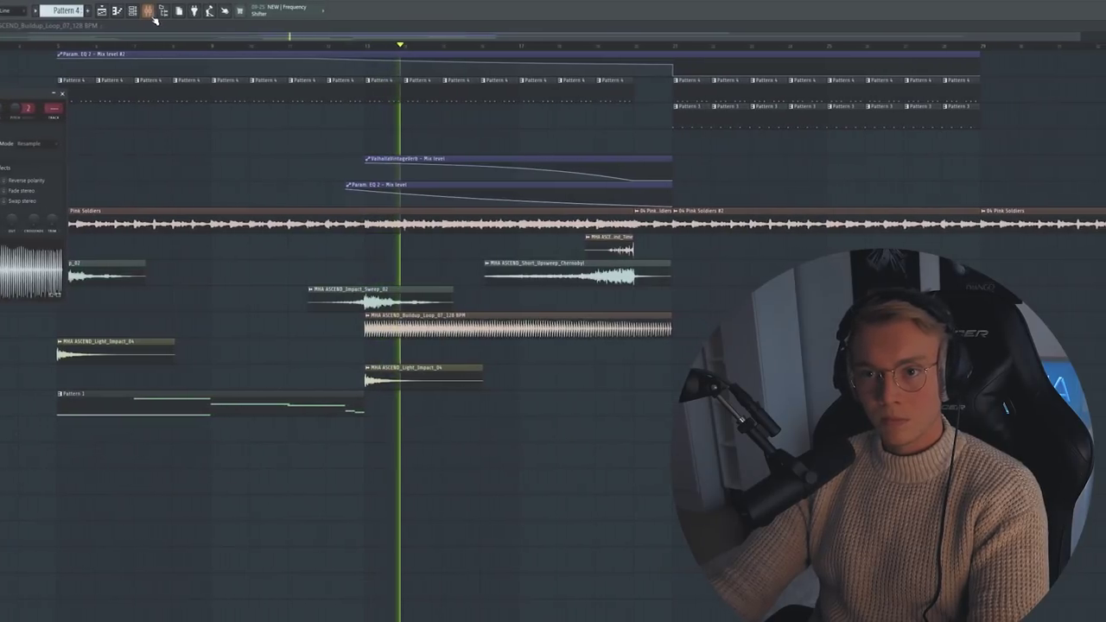
# Step: Give MHA ASCEND_Buildup_Loop_07 its own mixer track and automate a Free Filter's frequency across the buildup on track 14
pyautogui.press('F9')
pyautogui.rightClick(18, 338)
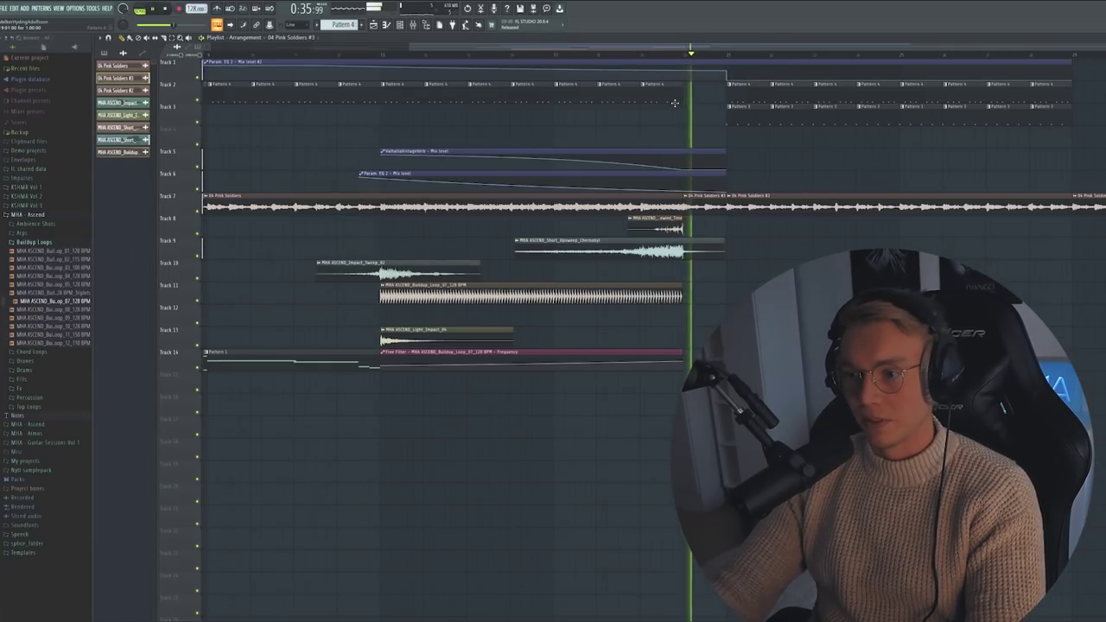
# Step: Chop the Pink Soldiers #3 clip just before the drop on track 11 into four short slices with gaps, and play it back
pyautogui.press('F9')
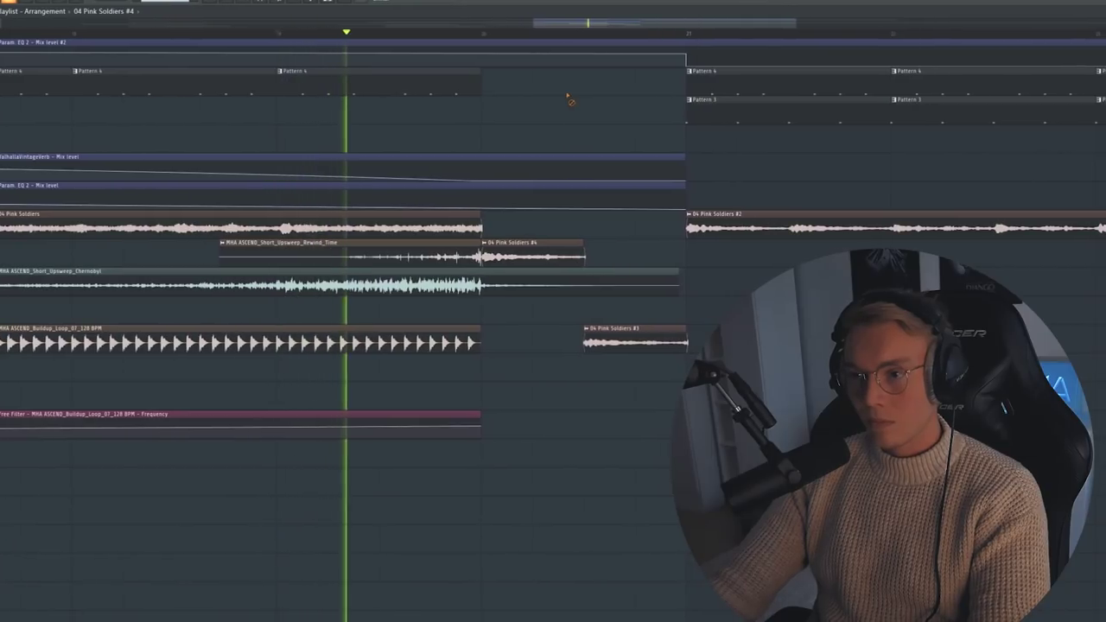
pyautogui.press('space')
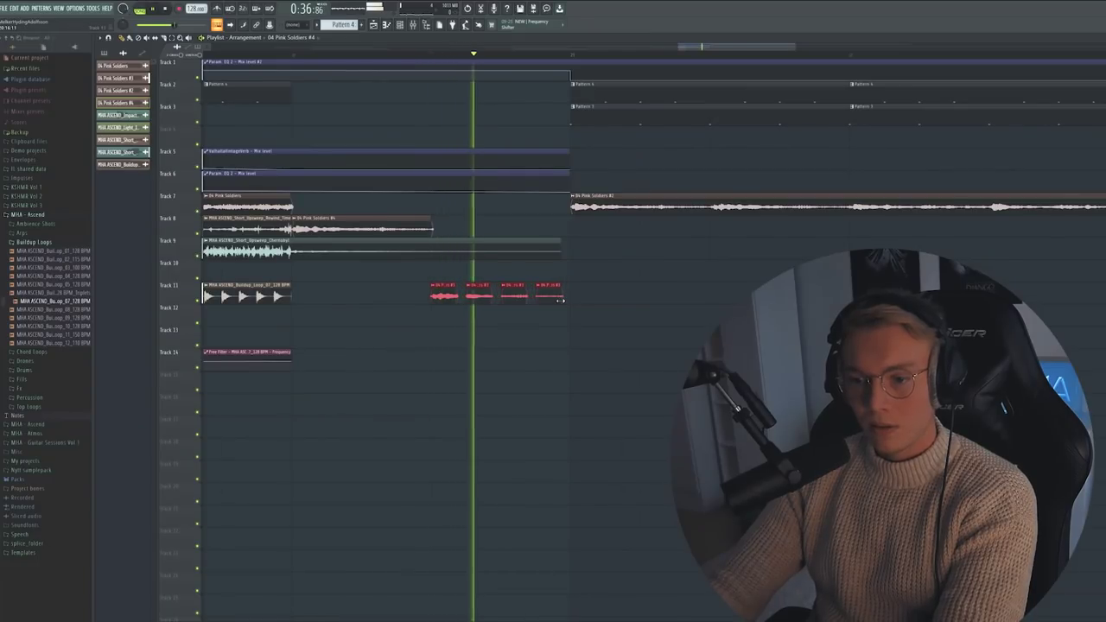
pyautogui.click(442, 104)
pyautogui.scroll(6, 487, 106)
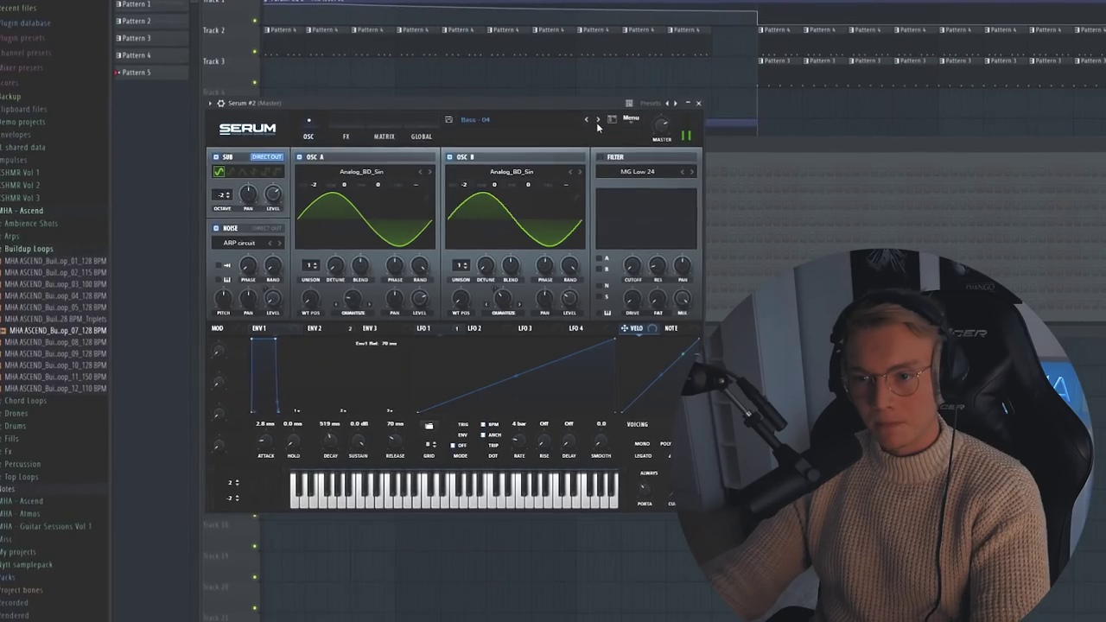
# Step: Cycle through the Serum #2 presets after Bass - 04 to choose a bass sound
pyautogui.click(597, 120)
pyautogui.click(597, 119)
pyautogui.click(598, 118)
pyautogui.click(602, 109)
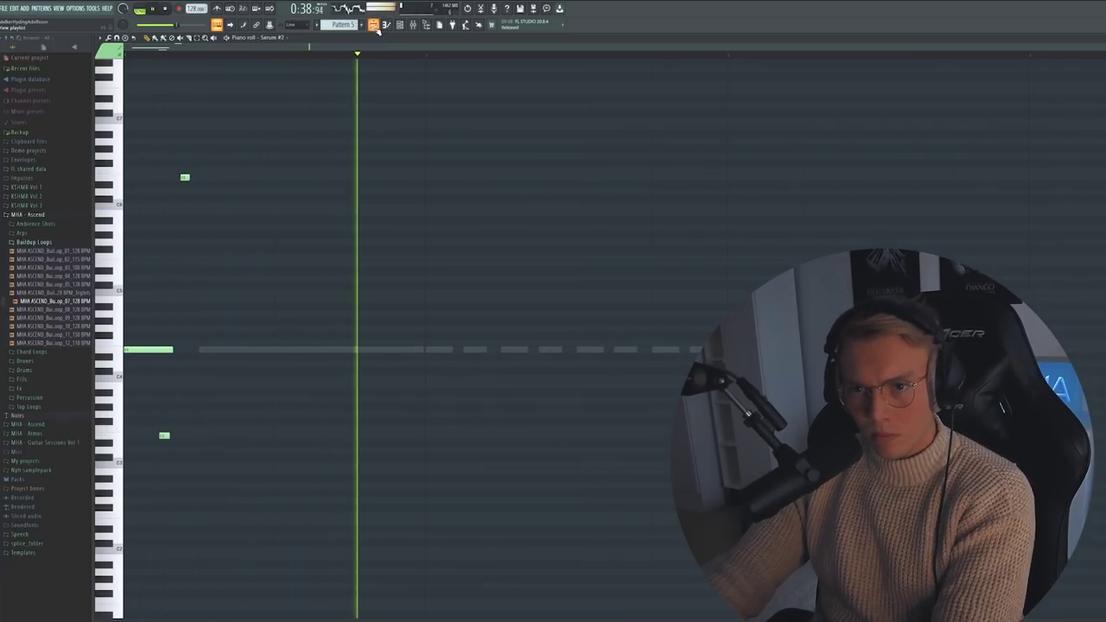
# Step: Switch from the Serum #2 piano roll to the playlist, and bring up the channel rack for Pattern 5
pyautogui.click(374, 25)
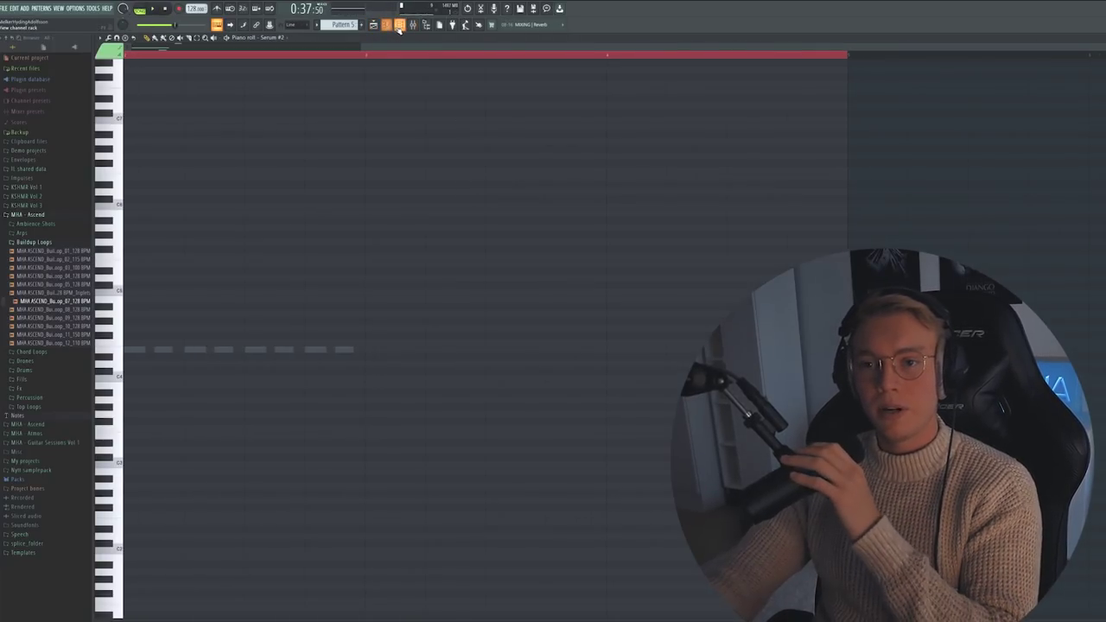
pyautogui.click(399, 25)
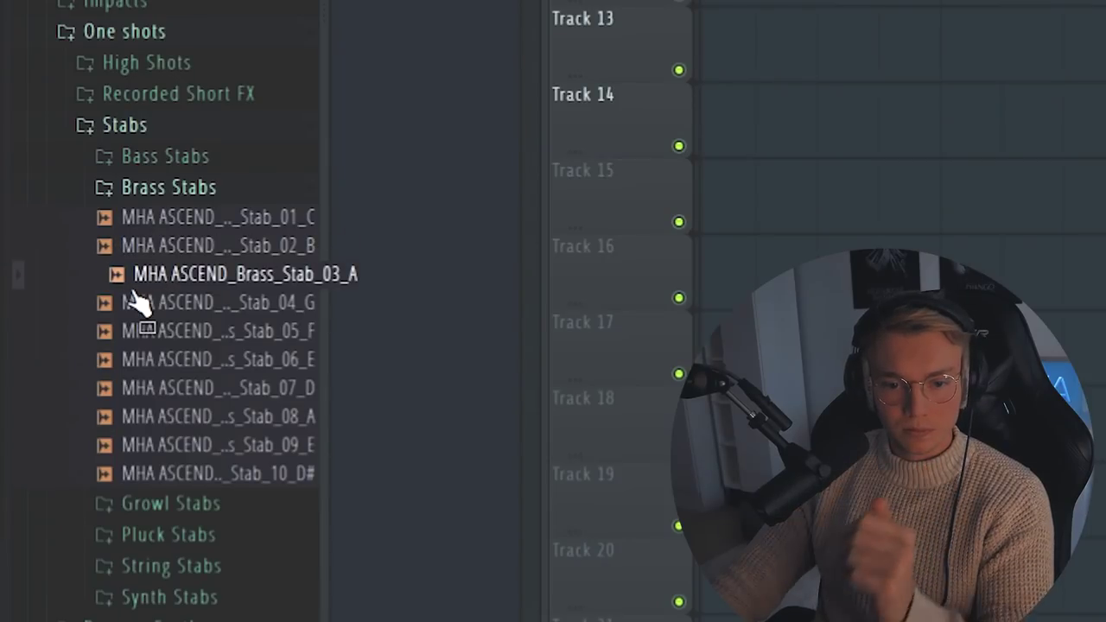
# Step: Audition samples in the Brass Stabs folder and place the Brass Stab 09_E sample on track 13 in the drop
pyautogui.click(38, 413)
pyautogui.click(38, 421)
pyautogui.click(40, 430)
pyautogui.click(148, 450)
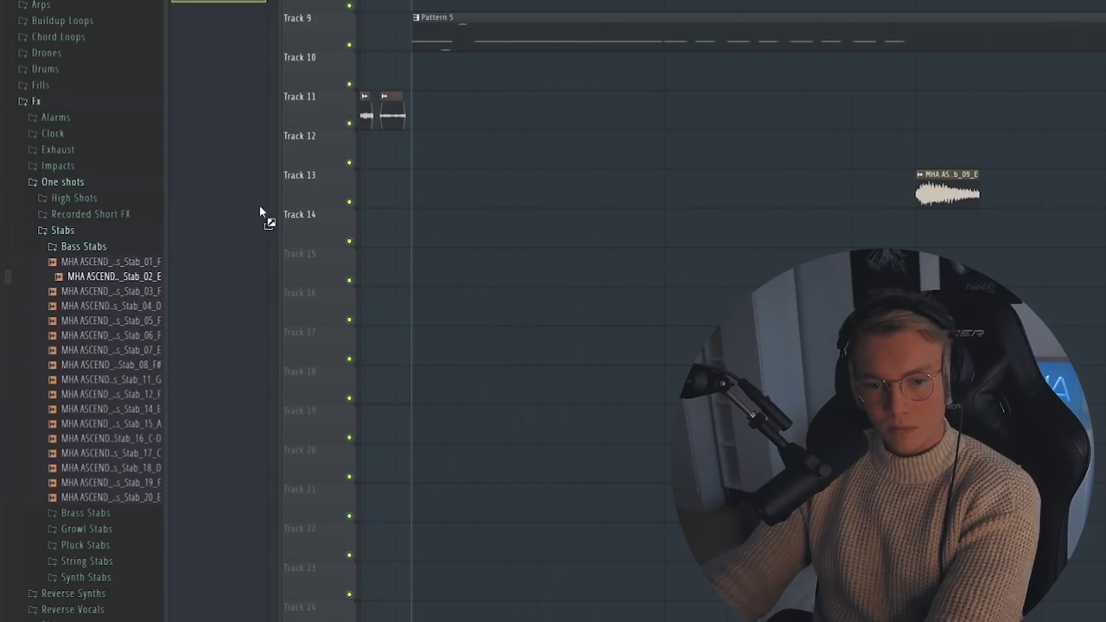
# Step: Add MHA ASCEND_Bass_Stab_02_E in two groups of three hits on track 11, and duplicate both groups further along the drop
pyautogui.moveTo(259, 205); pyautogui.dragTo(535, 108)
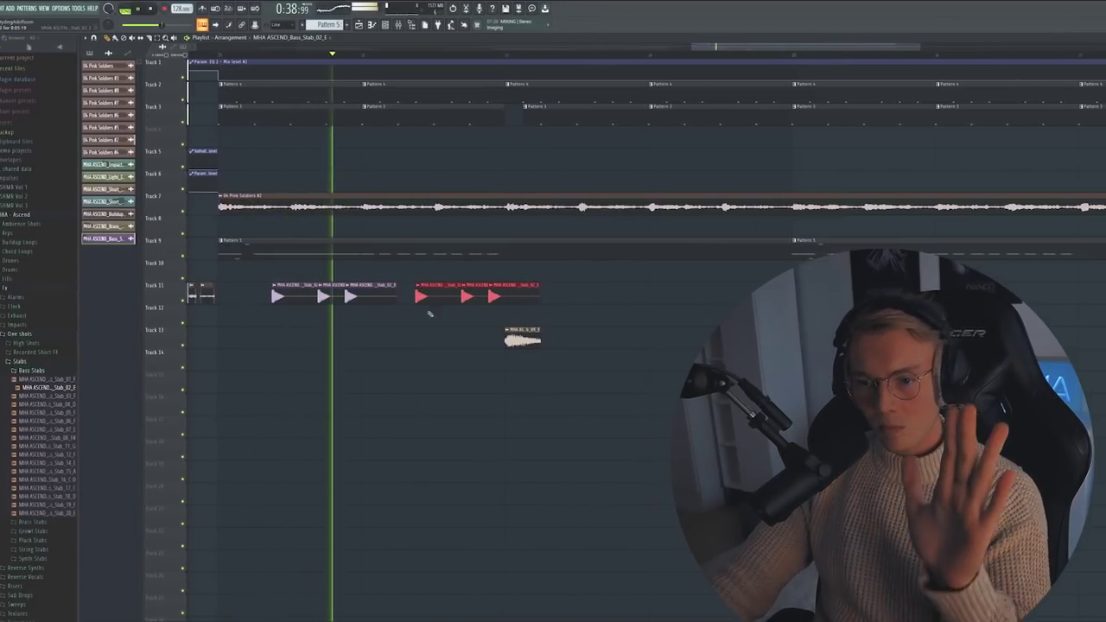
pyautogui.click(428, 308)
pyautogui.doubleClick(415, 298)
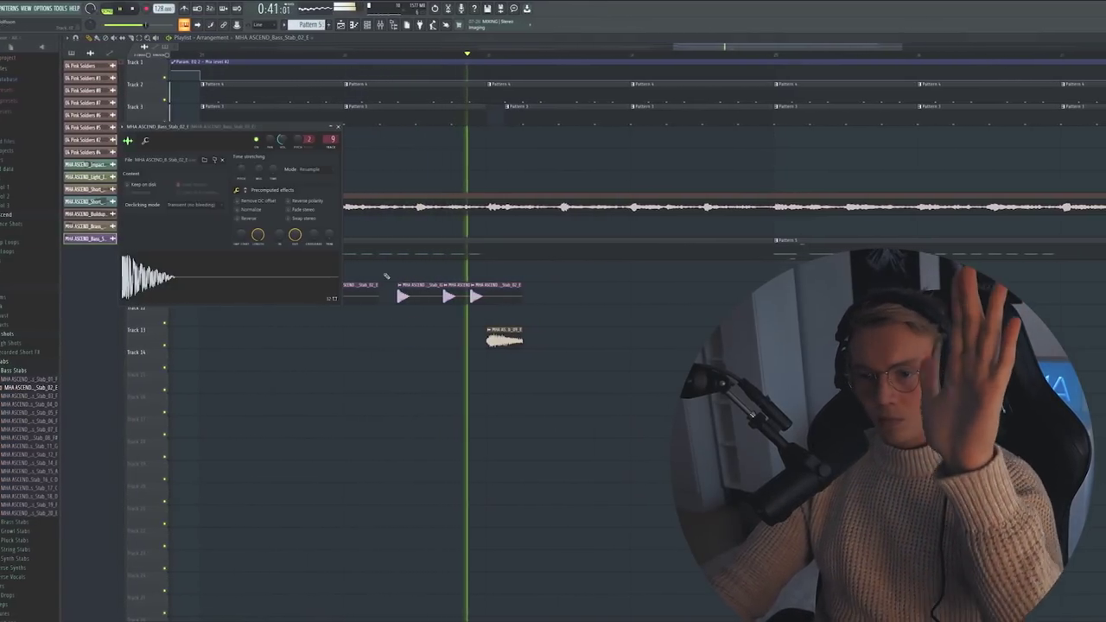
pyautogui.press('Escape')
pyautogui.moveTo(548, 294); pyautogui.dragTo(235, 302)
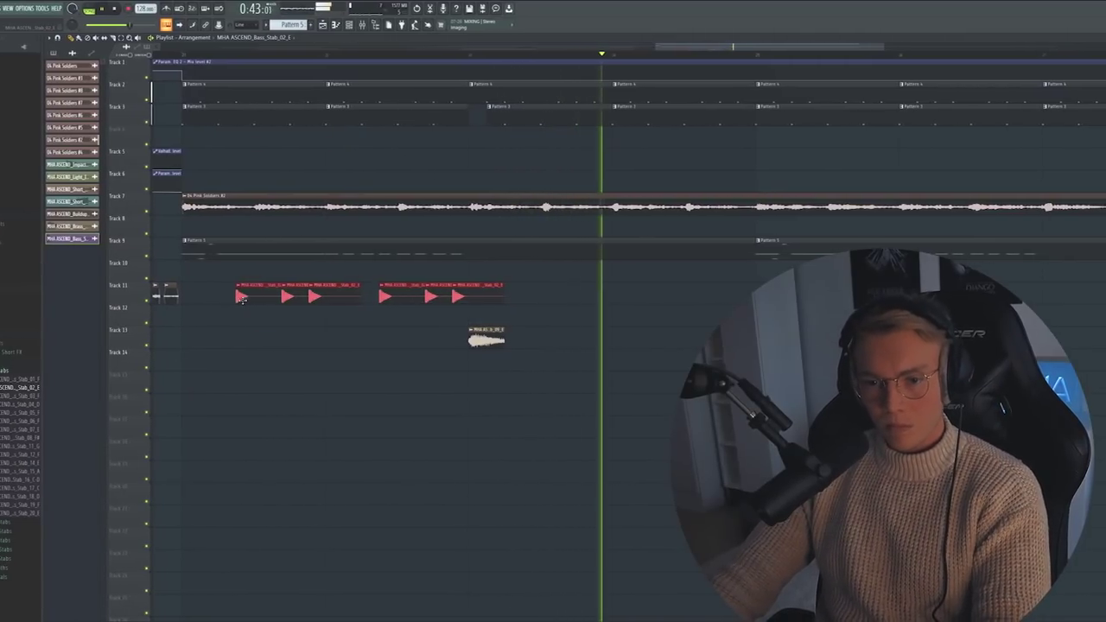
pyautogui.hotkey('ctrl', 'b')
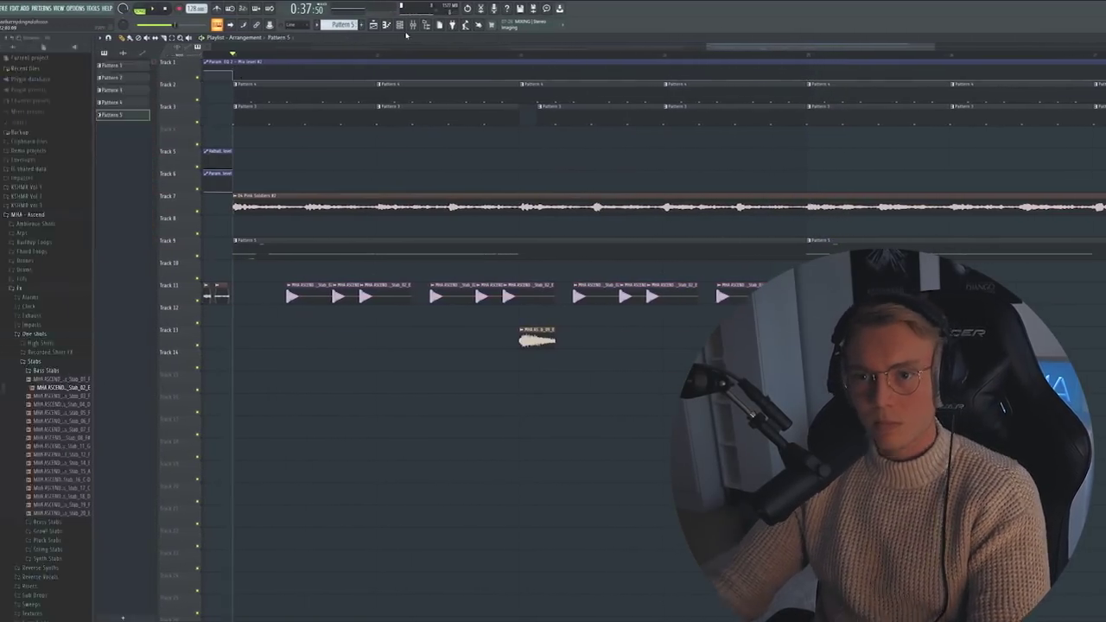
# Step: Route the Serum #3 channel to the free mixer track next to the bass stab's track
pyautogui.click(399, 24)
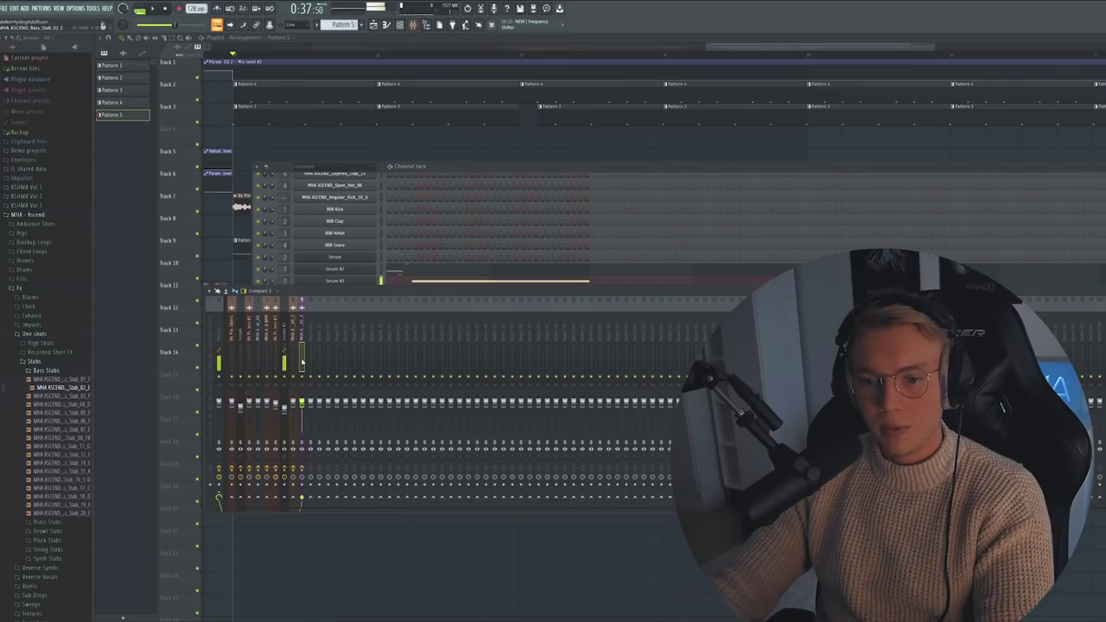
pyautogui.rightClick(315, 300)
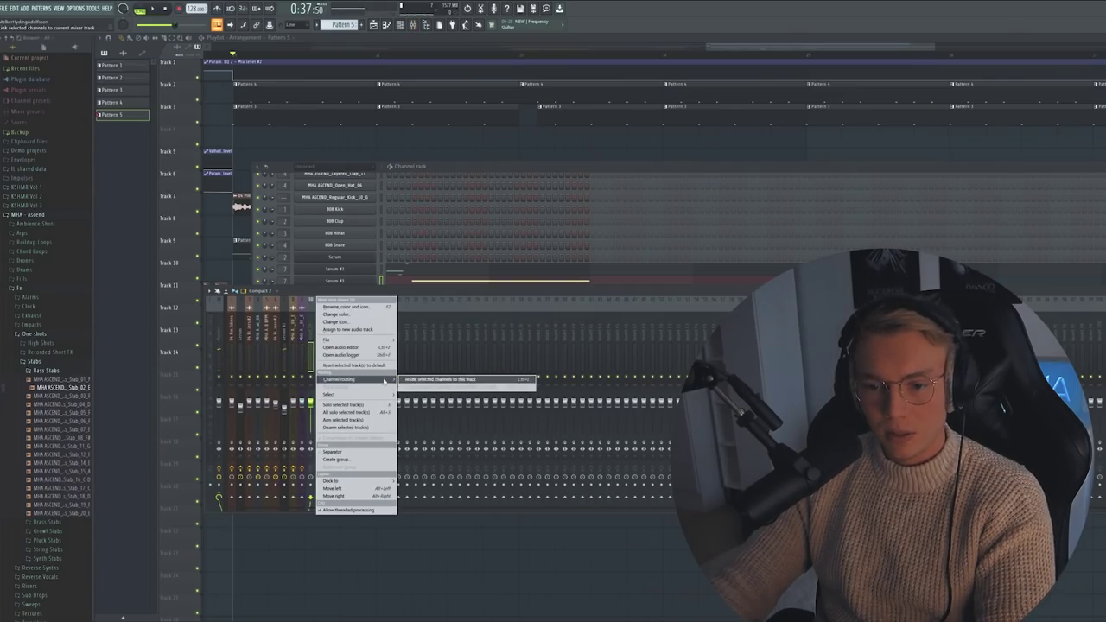
pyautogui.click(458, 383)
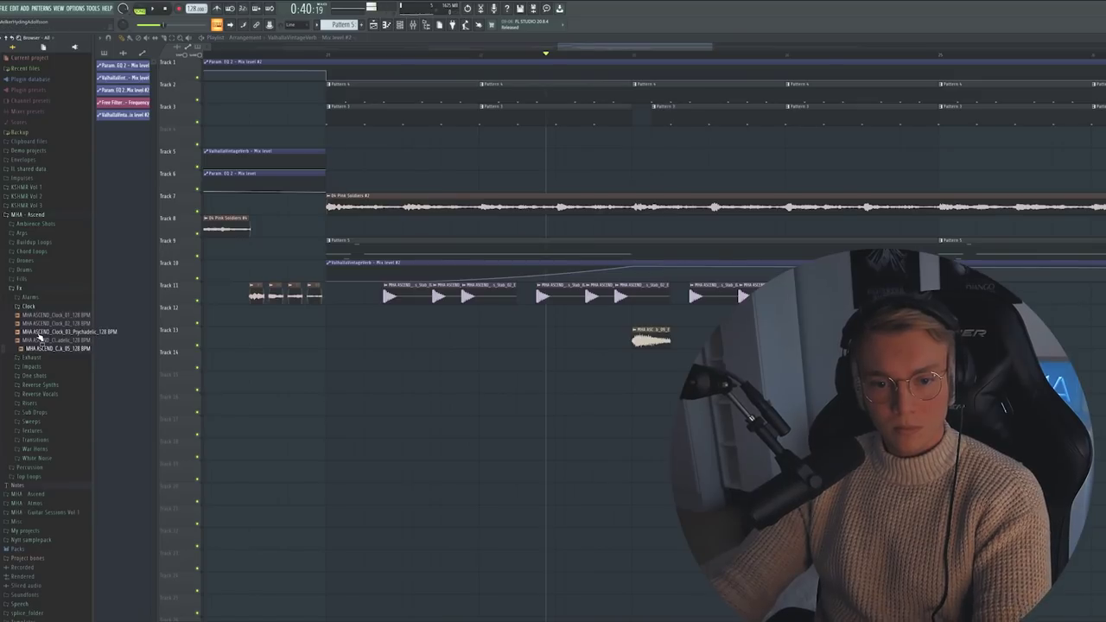
# Step: Place the MHA ASCEND_Clock_03_Psychadelic_128 BPM loop on playlist track 14 from the start of the drop, and route it to a free mixer track
pyautogui.moveTo(71, 335); pyautogui.dragTo(250, 350)
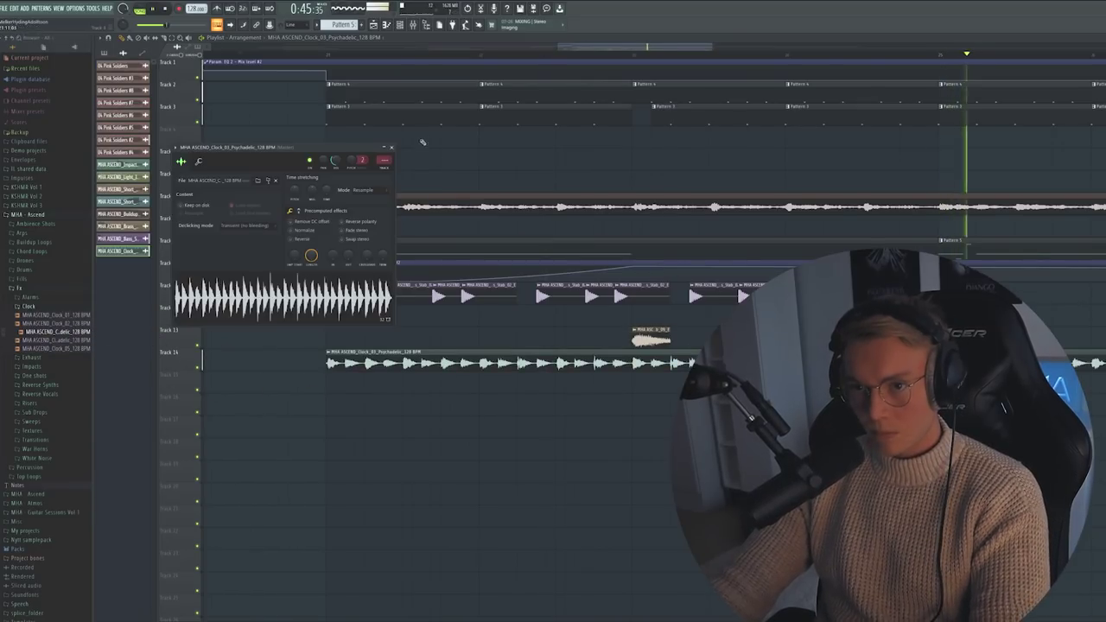
pyautogui.click(421, 27)
pyautogui.rightClick(323, 297)
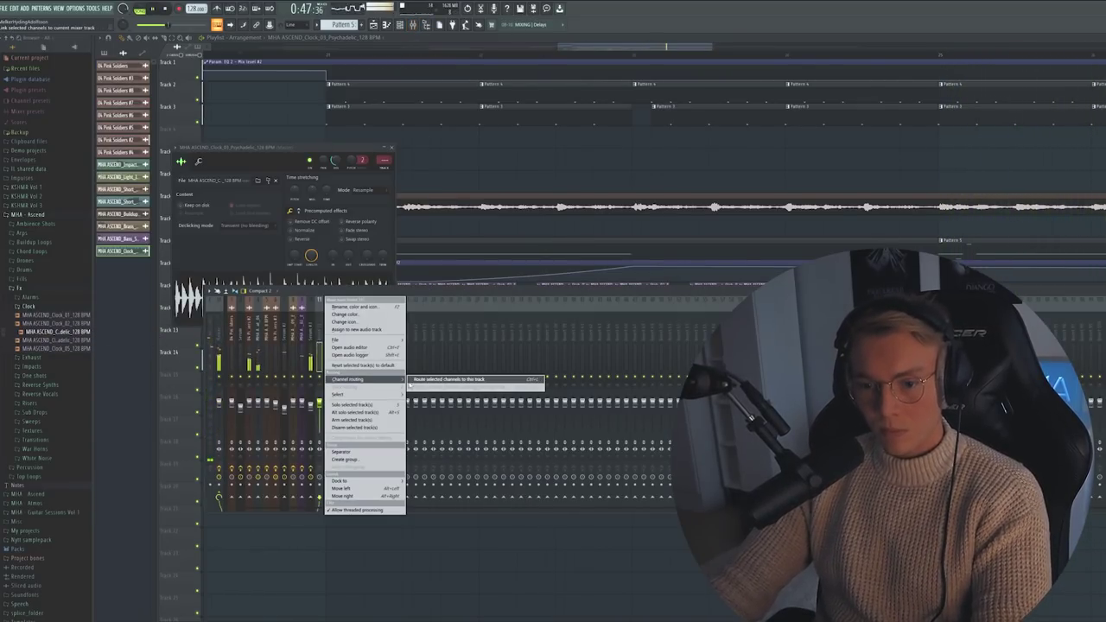
pyautogui.click(466, 382)
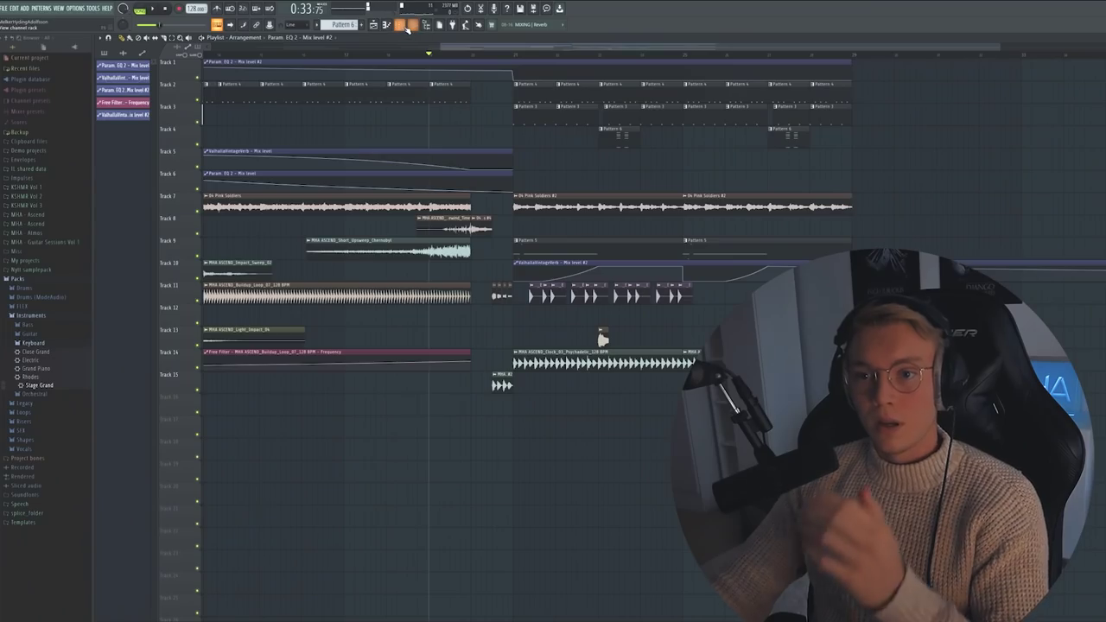
# Step: Load Endless Smile on the master and create an automation clip for its Intensity, placed along track 16
pyautogui.click(411, 26)
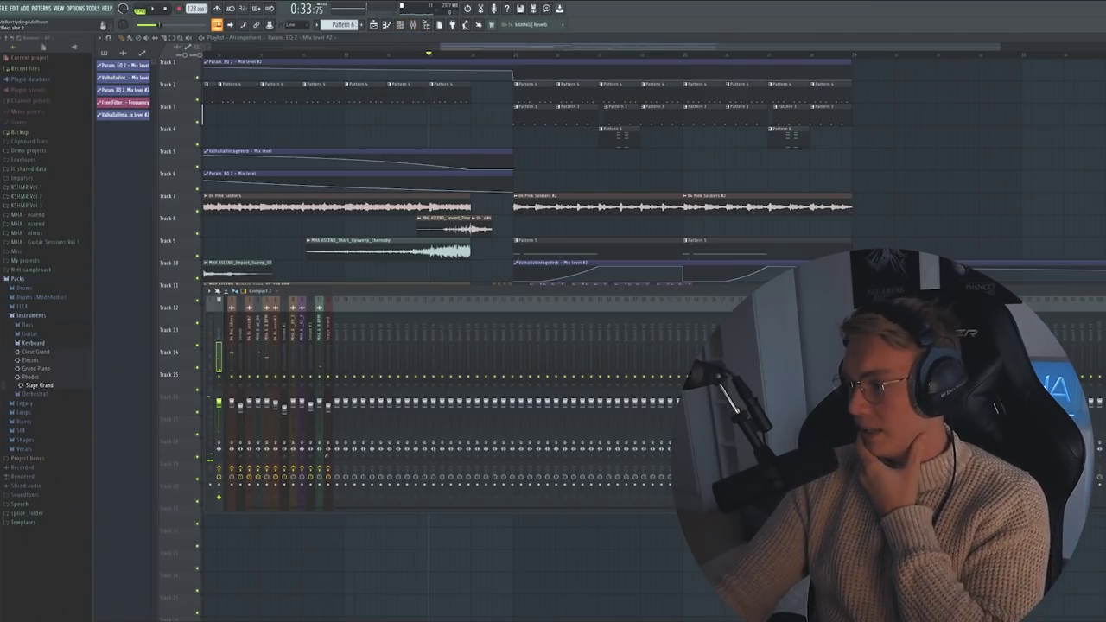
pyautogui.click(76, 8)
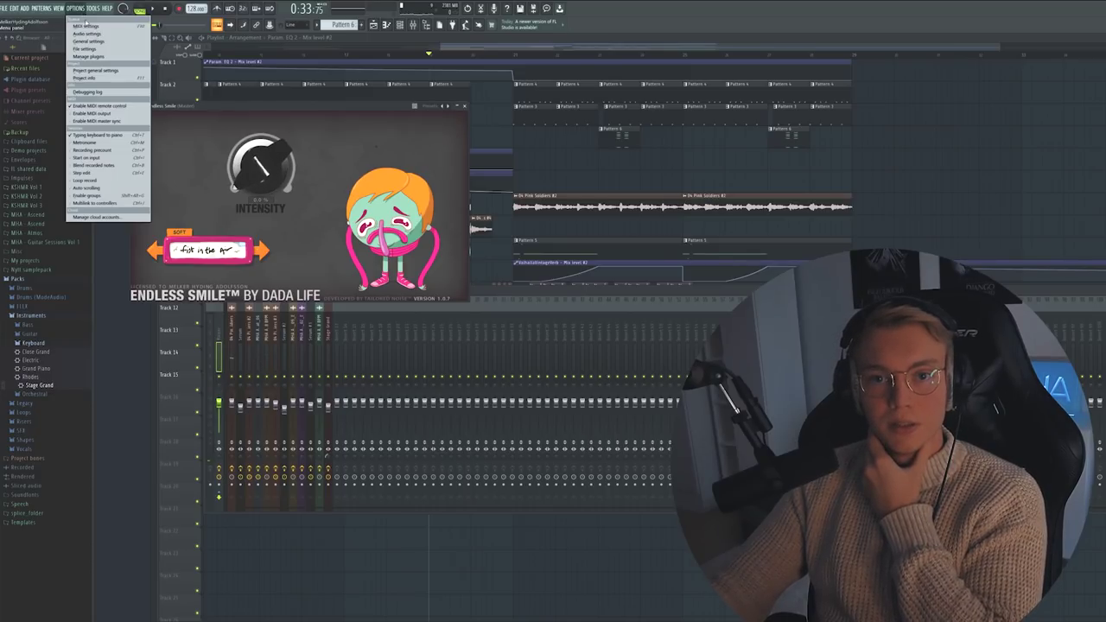
pyautogui.moveTo(90, 10)
pyautogui.moveTo(111, 106)
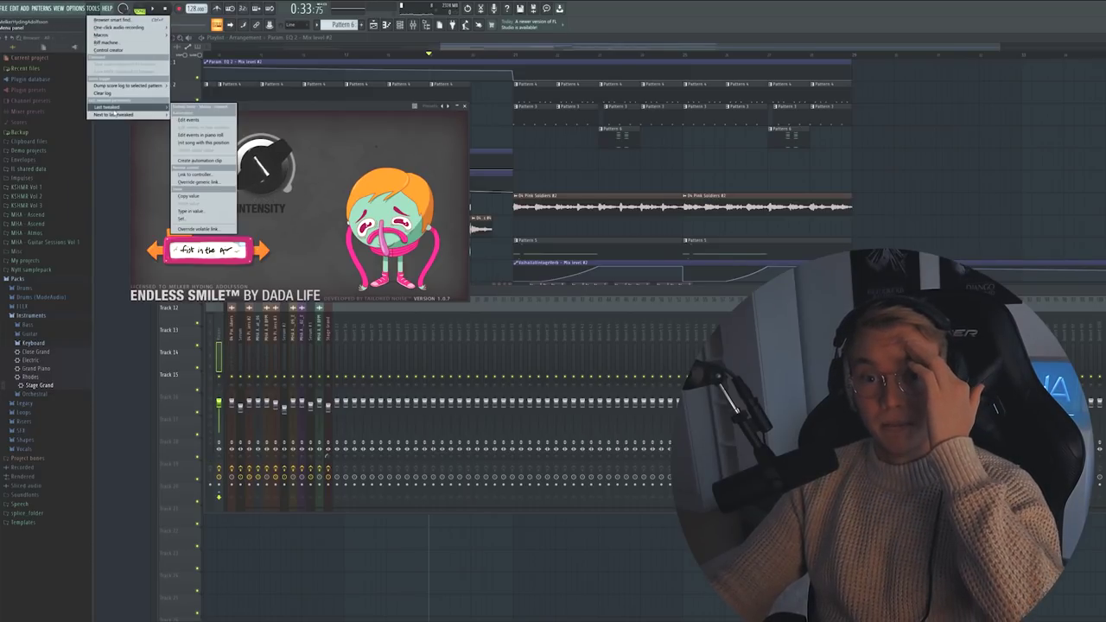
pyautogui.click(199, 146)
pyautogui.moveTo(243, 397); pyautogui.dragTo(685, 397)
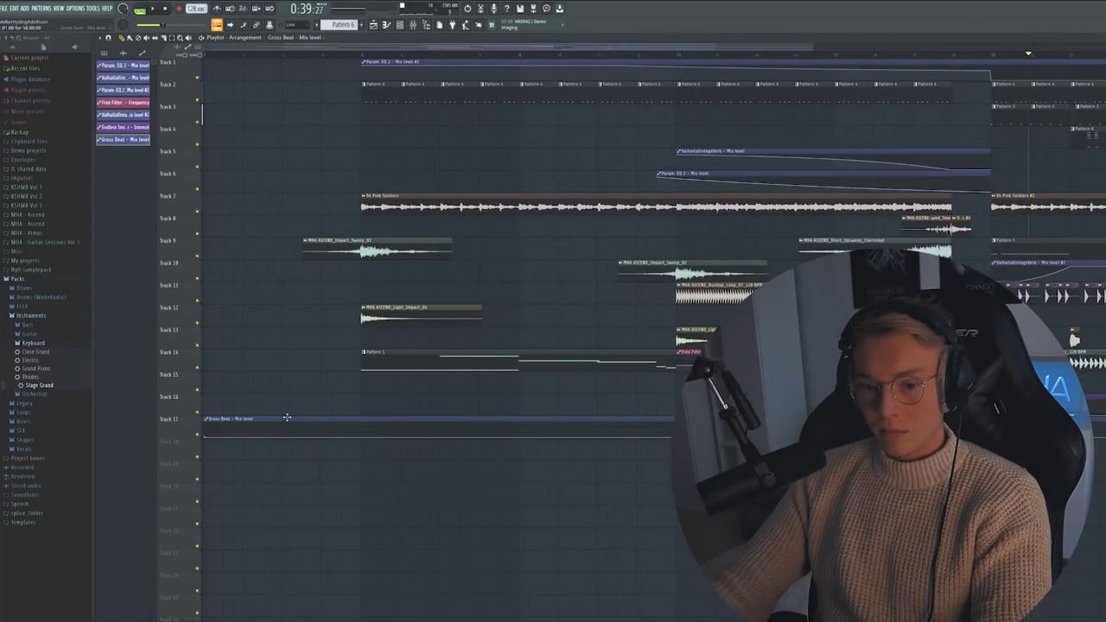
# Step: Move the Gross Beat mix level automation clip on track 17 to the start of the drop and play from there
pyautogui.rightClick(287, 418)
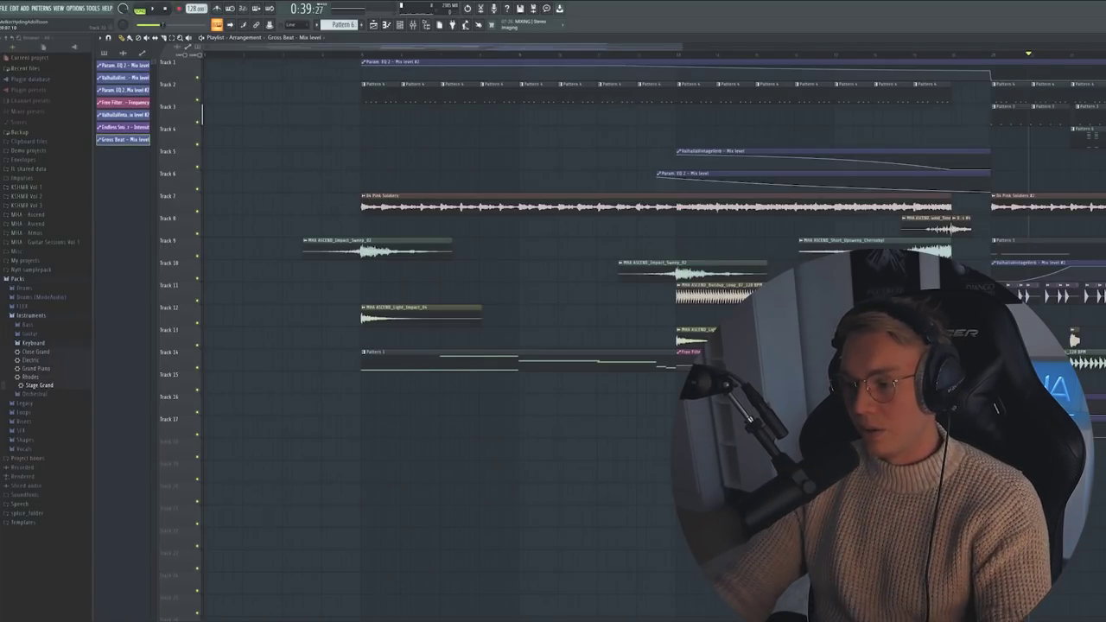
pyautogui.scroll(3, 963, 54)
pyautogui.click(661, 53)
pyautogui.scroll(2, 661, 54)
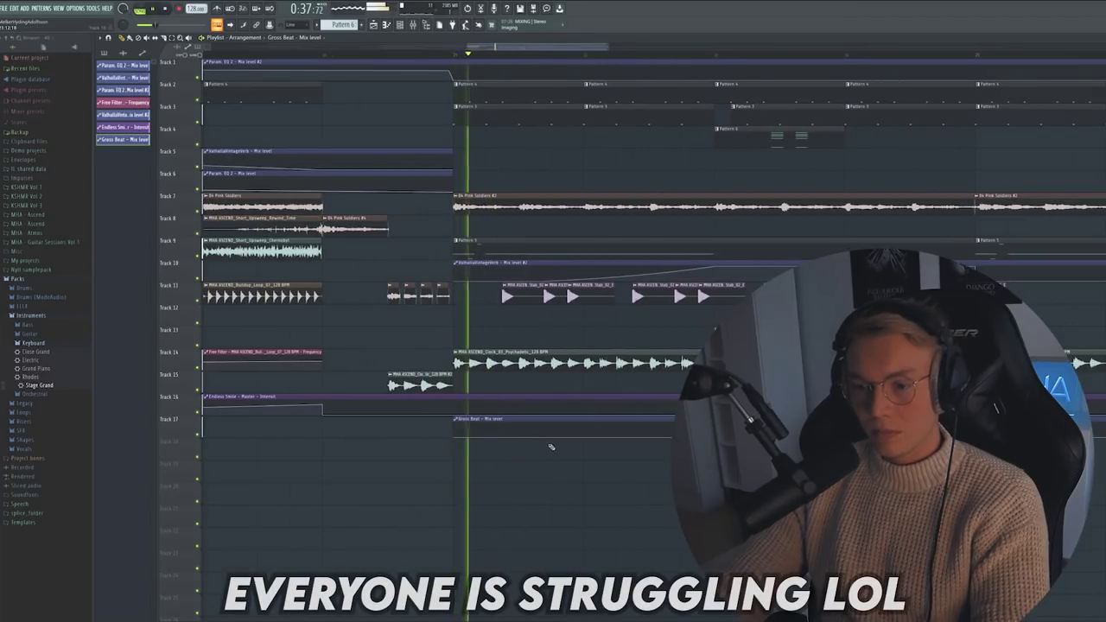
pyautogui.press('space')
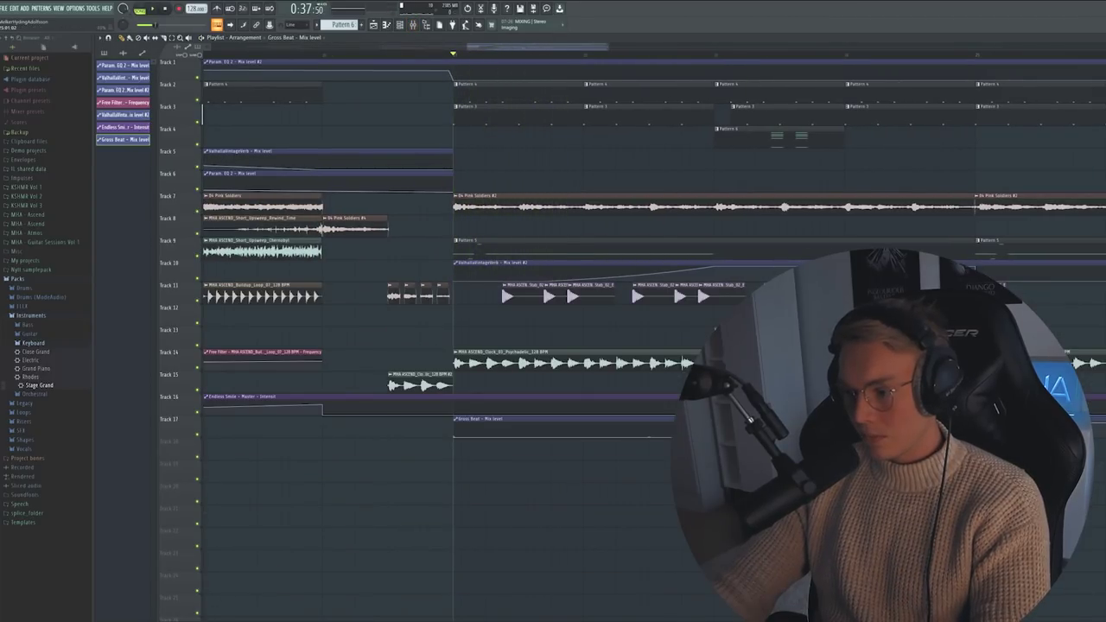
# Step: Add a short raised pulse to the Gross Beat mix level automation late in the drop's first half, and replay the drop
pyautogui.scroll(1, 851, 52)
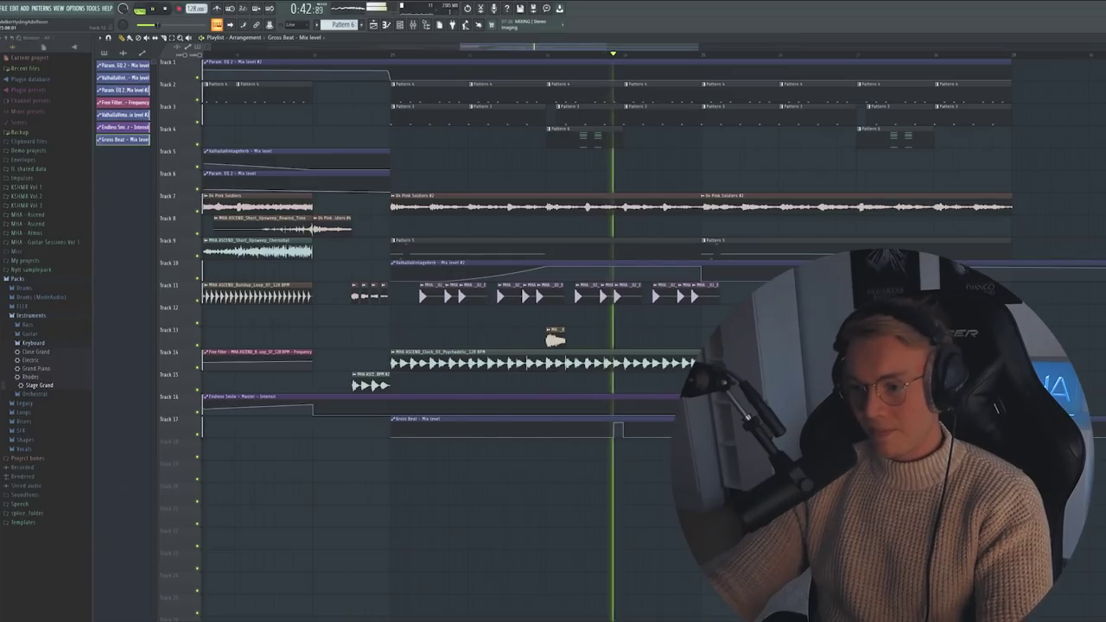
pyautogui.press('space')
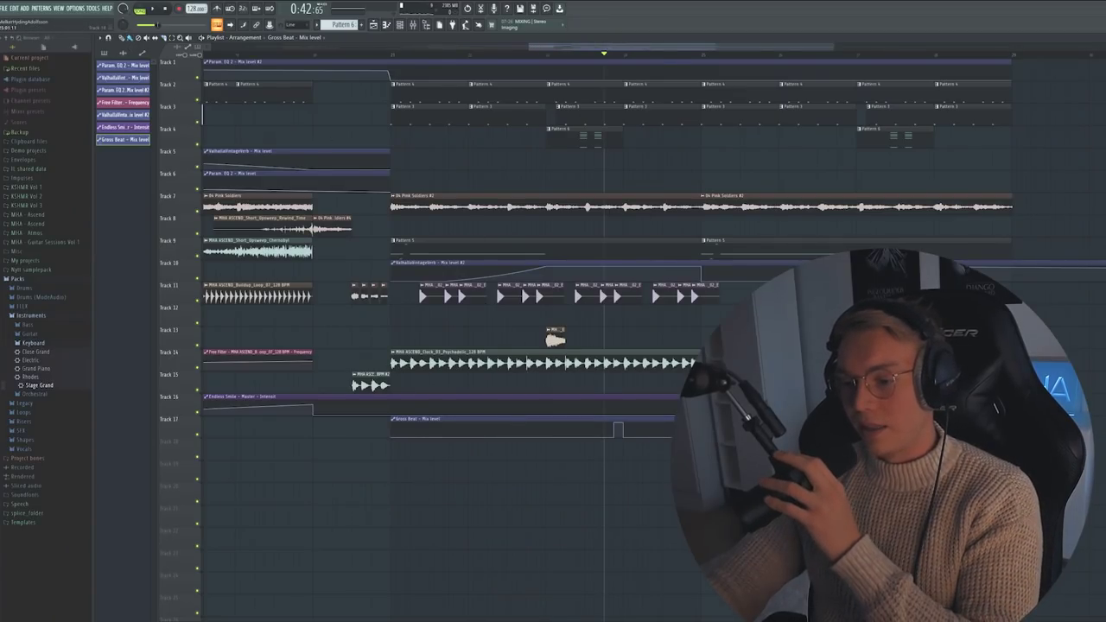
pyautogui.click(372, 53)
pyautogui.press('space')
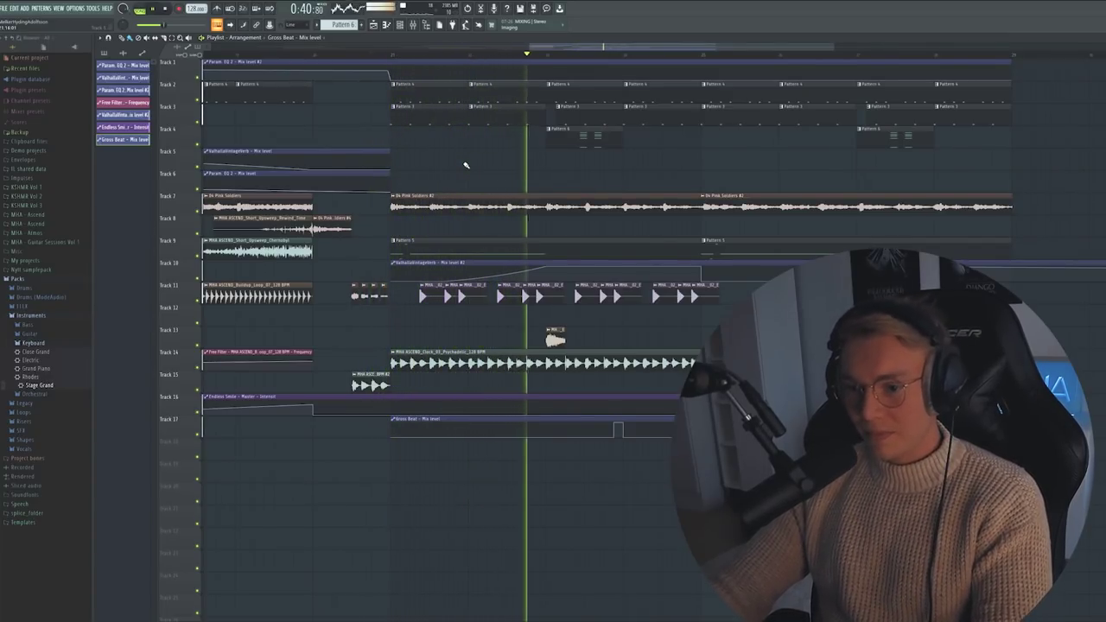
# Step: Check the sampler settings of the Brass Stab 09_E clip on track 13 while the drop plays
pyautogui.click(553, 334)
pyautogui.click(553, 334)
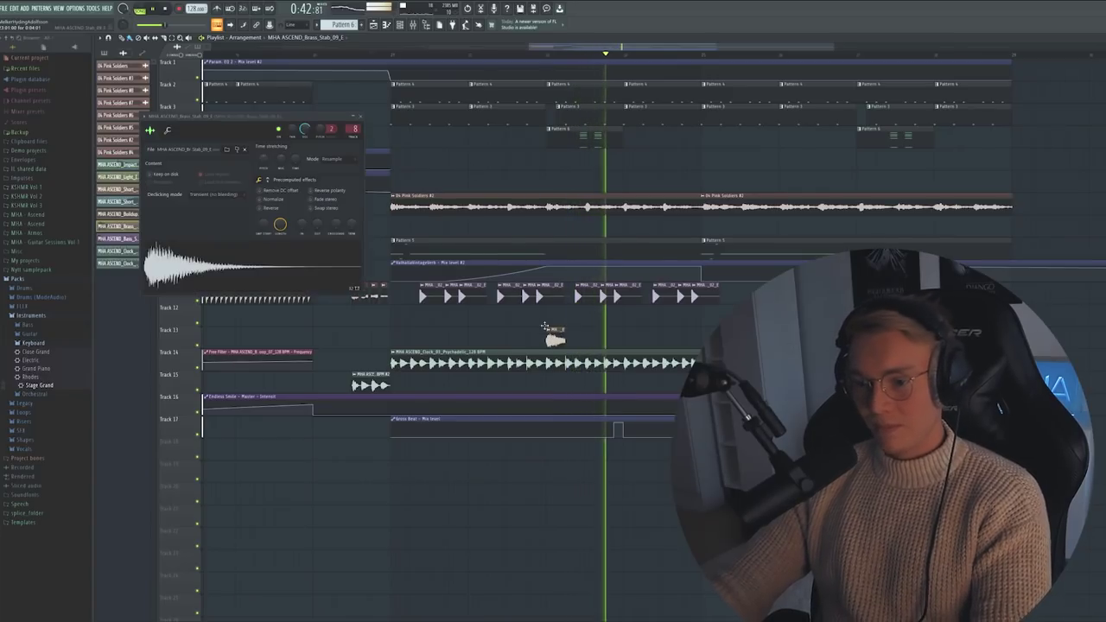
pyautogui.press('Escape')
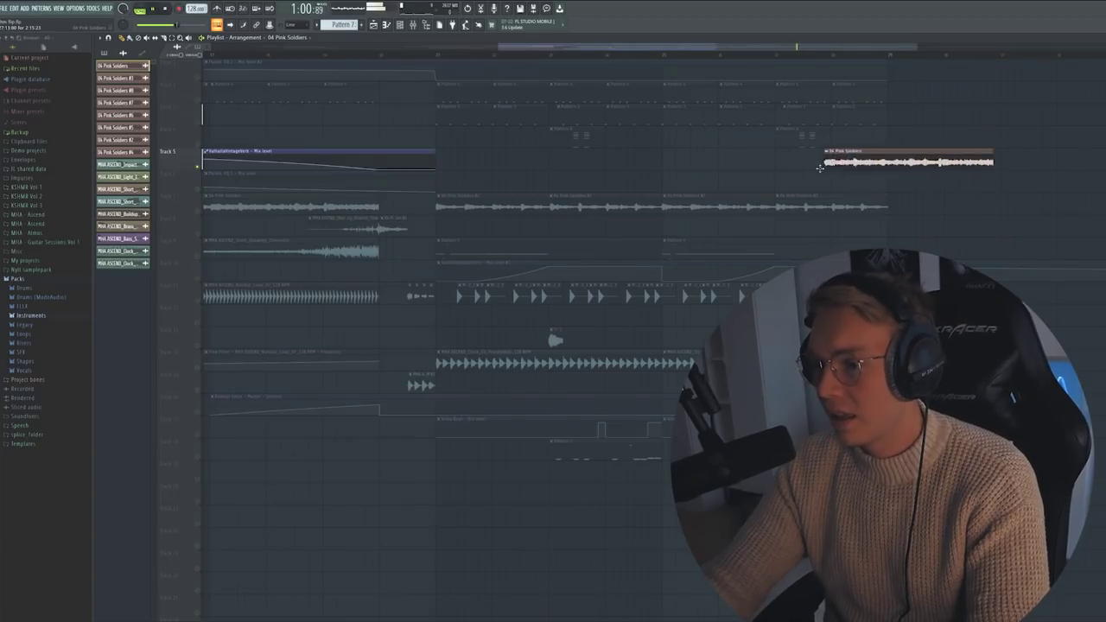
# Step: Move the 04 Pink Soldiers clip on track 5 to the start of the drop's second half, and glance at the Discord sample flip chat
pyautogui.moveTo(905, 161); pyautogui.dragTo(696, 161)
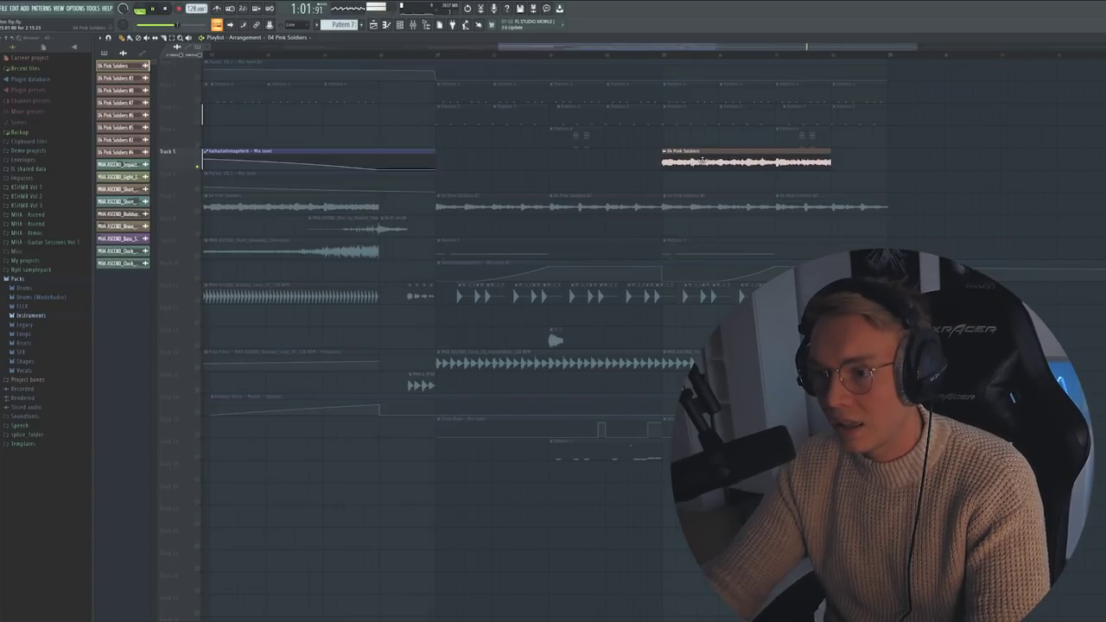
pyautogui.hotkey('alt', 'Tab')
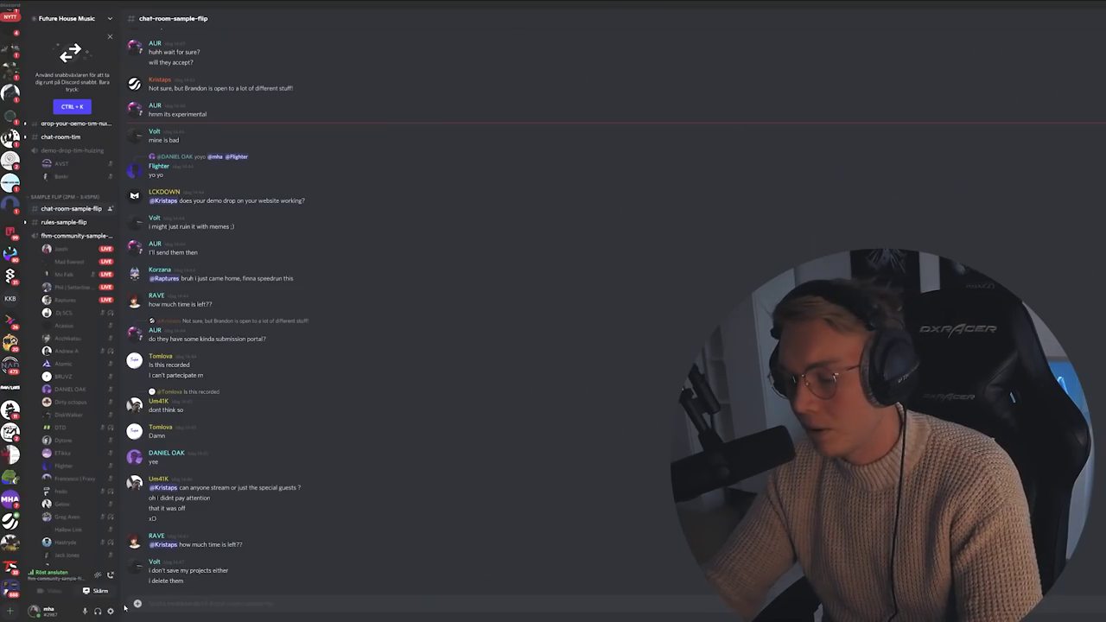
pyautogui.hotkey('alt', 'Tab')
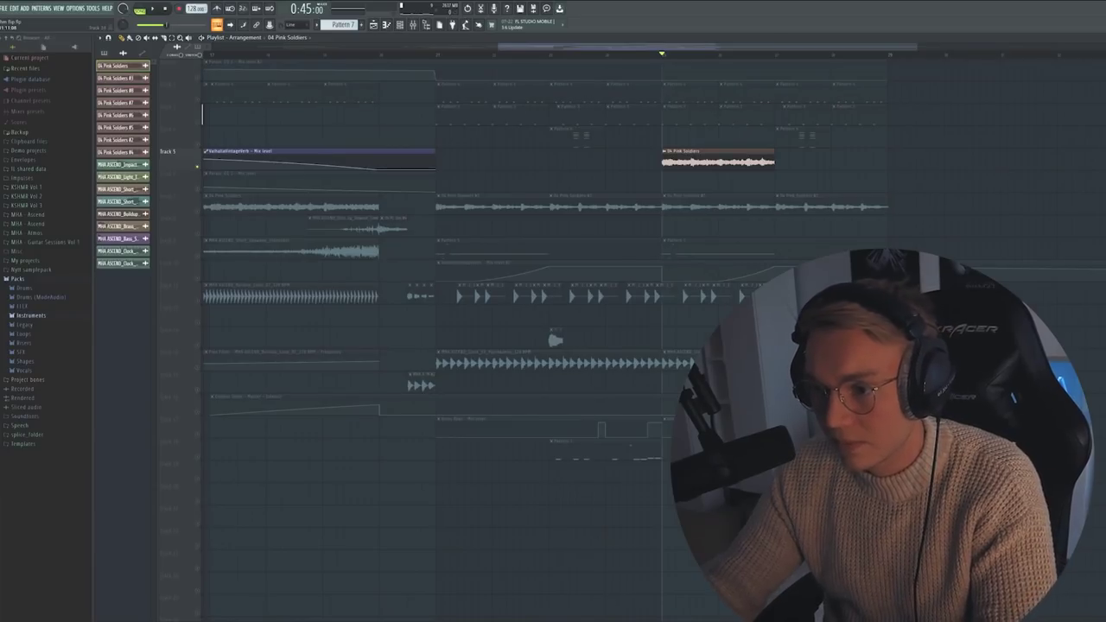
# Step: Make the 04 Pink Soldiers clip on track 5 unique and route it to free mixer track 14
pyautogui.doubleClick(727, 161)
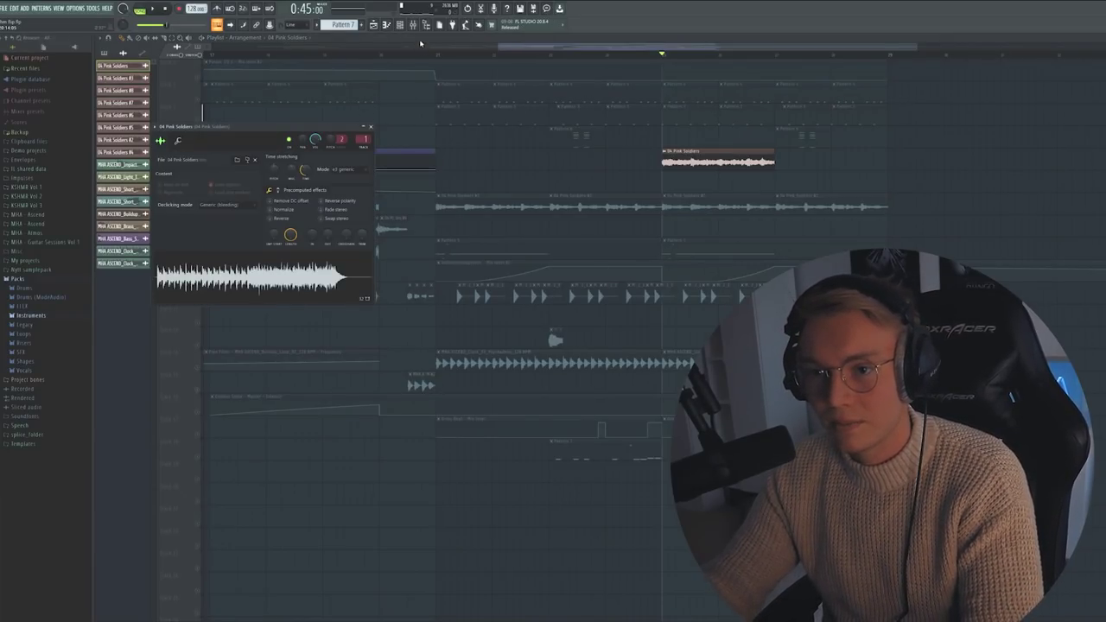
pyautogui.press('Escape')
pyautogui.click(667, 151)
pyautogui.click(683, 212)
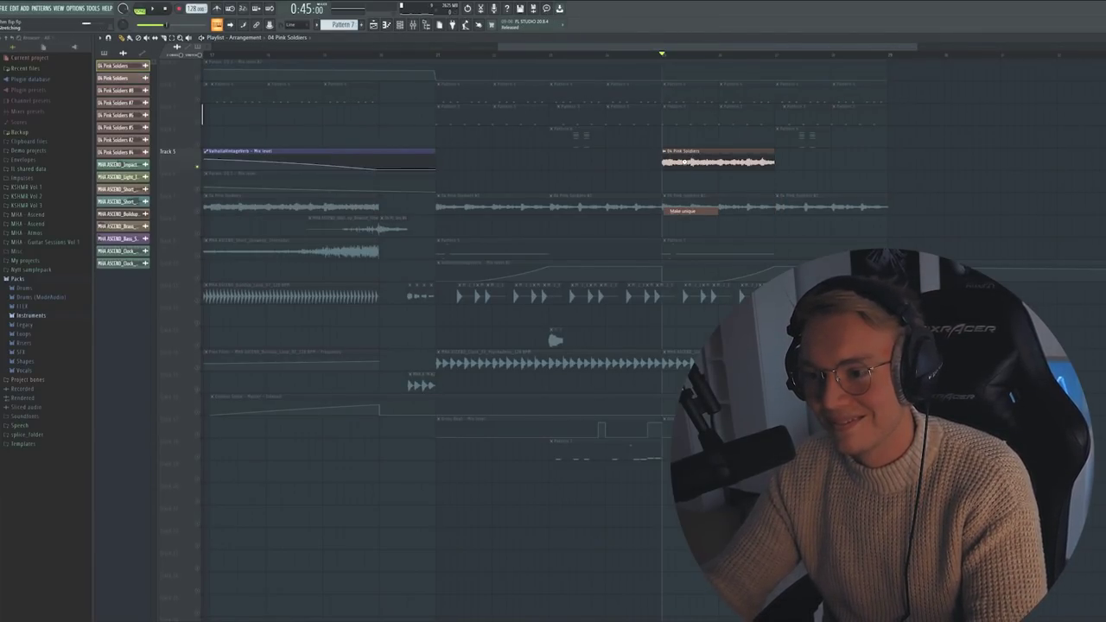
pyautogui.click(416, 25)
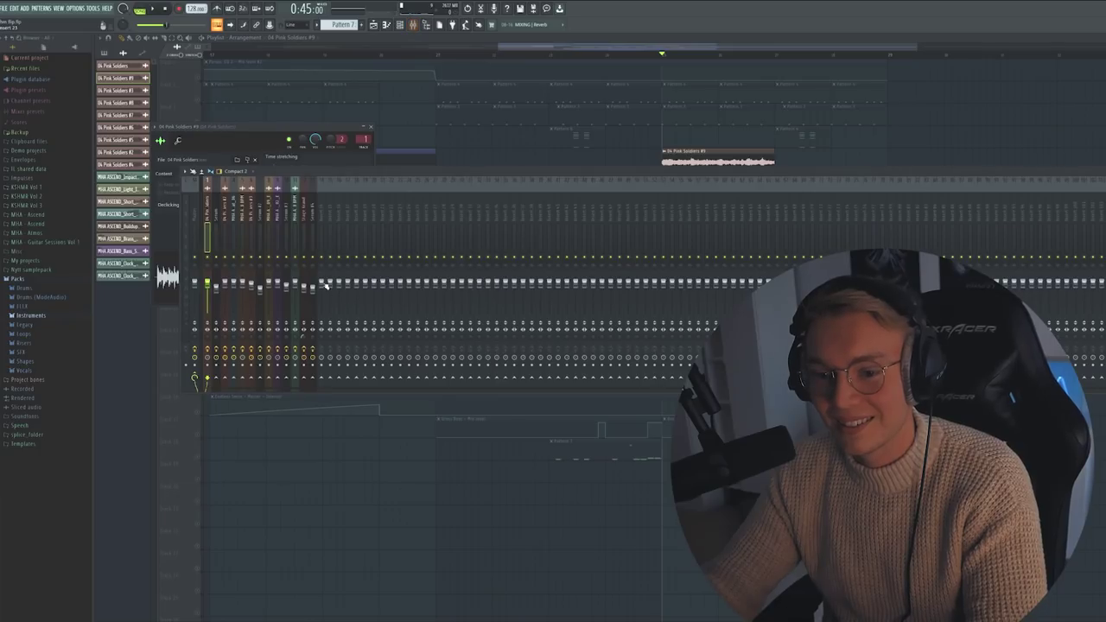
pyautogui.rightClick(326, 178)
pyautogui.click(348, 273)
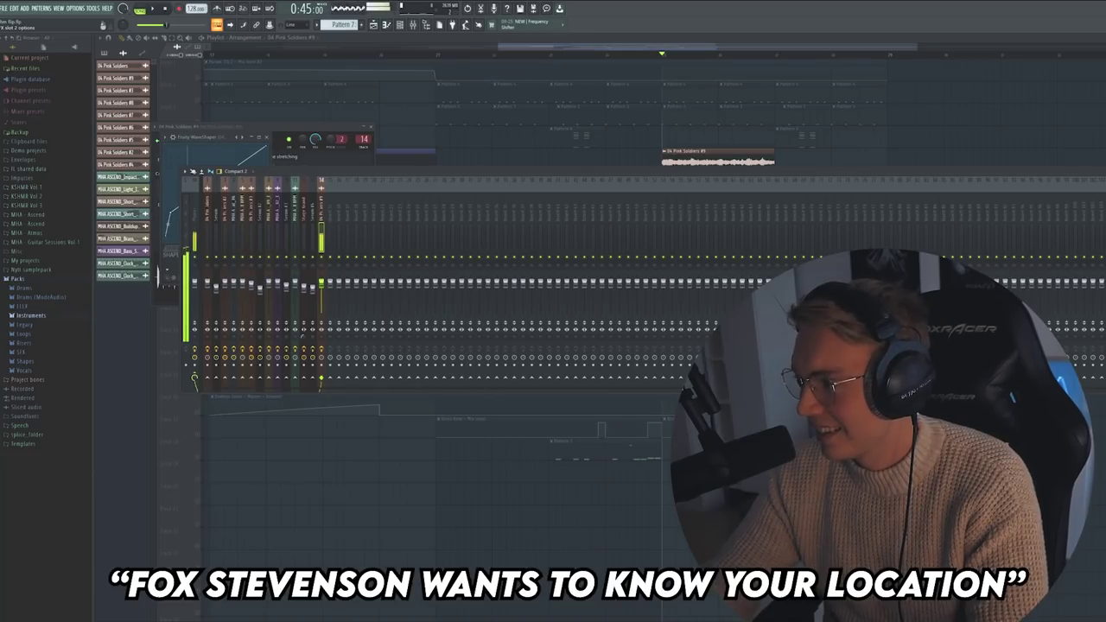
# Step: Add Fruity Parametric EQ 2 and Kickstart to the mixer track of the unique 04 Pink Soldiers clip
pyautogui.click(176, 148)
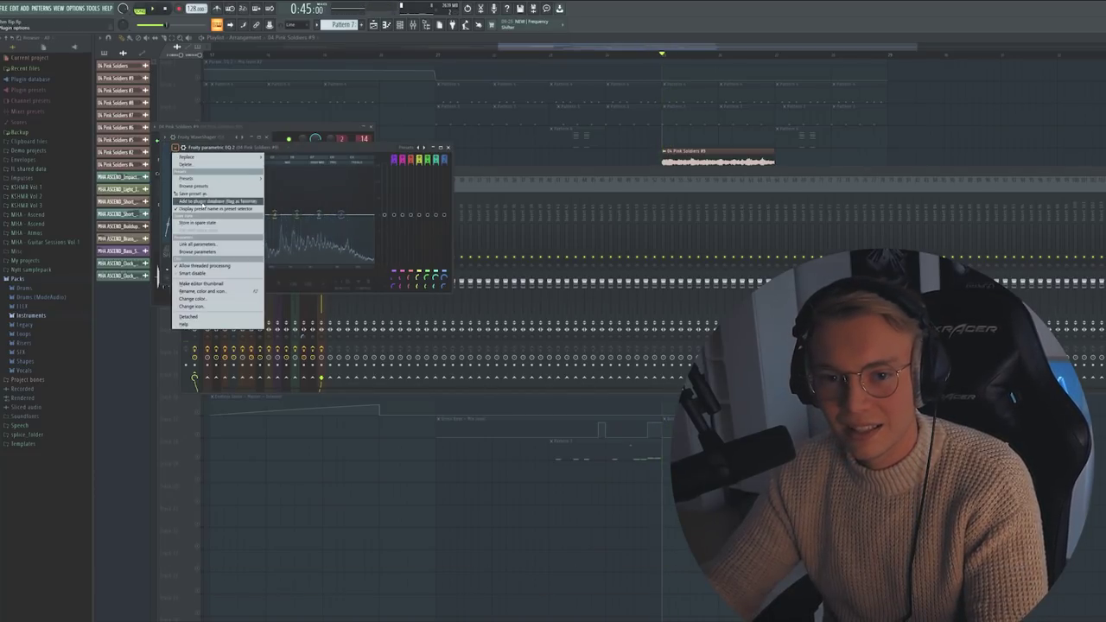
pyautogui.press('Escape')
pyautogui.click(710, 175)
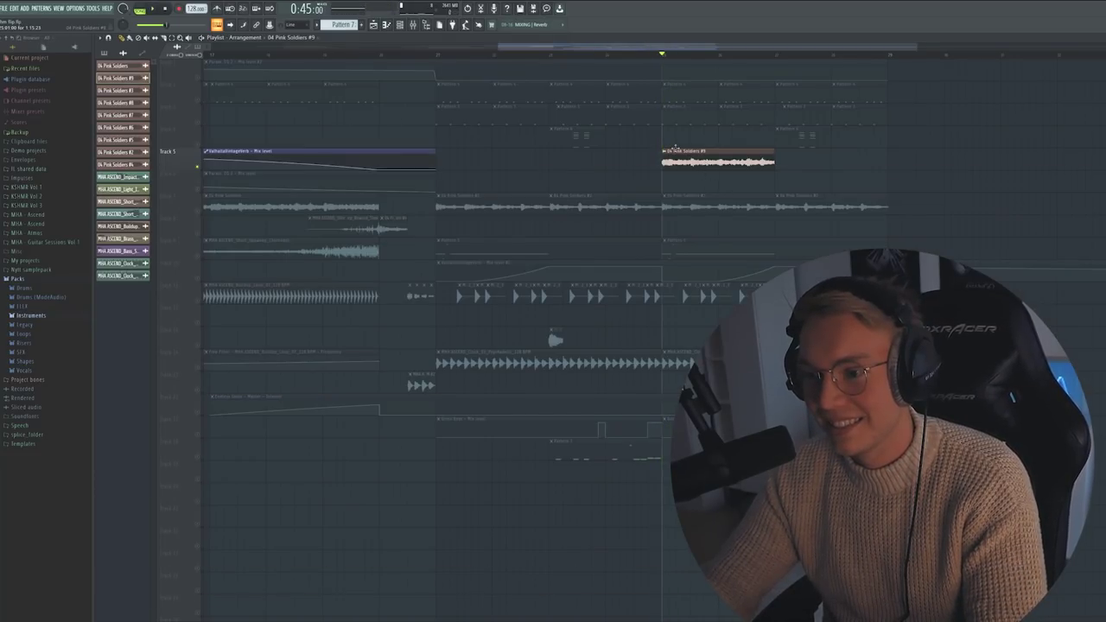
pyautogui.click(422, 25)
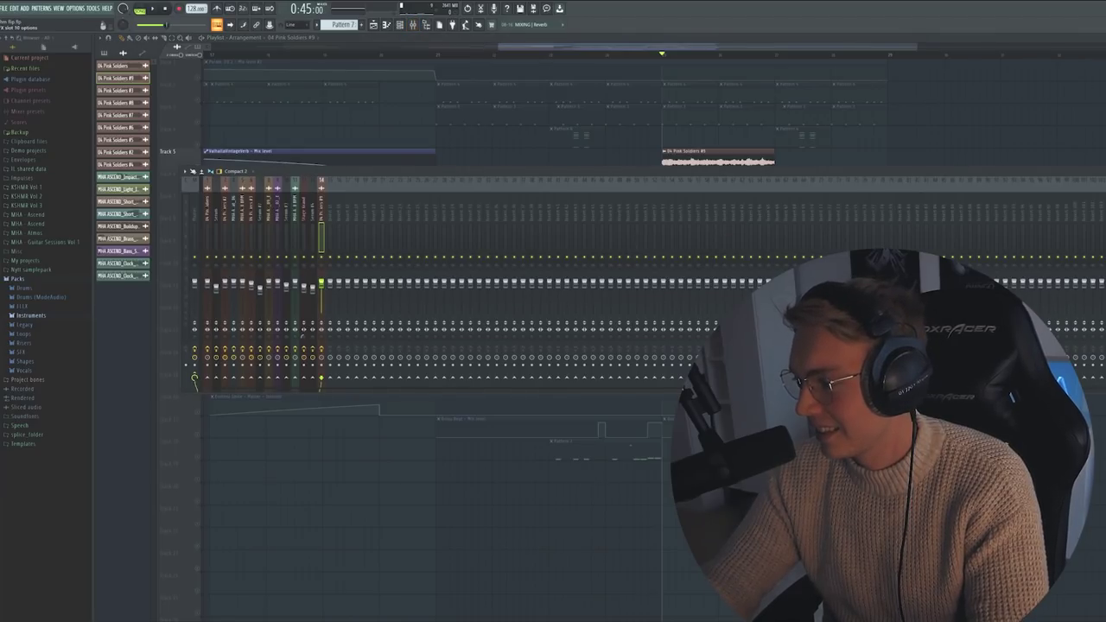
pyautogui.click(373, 230)
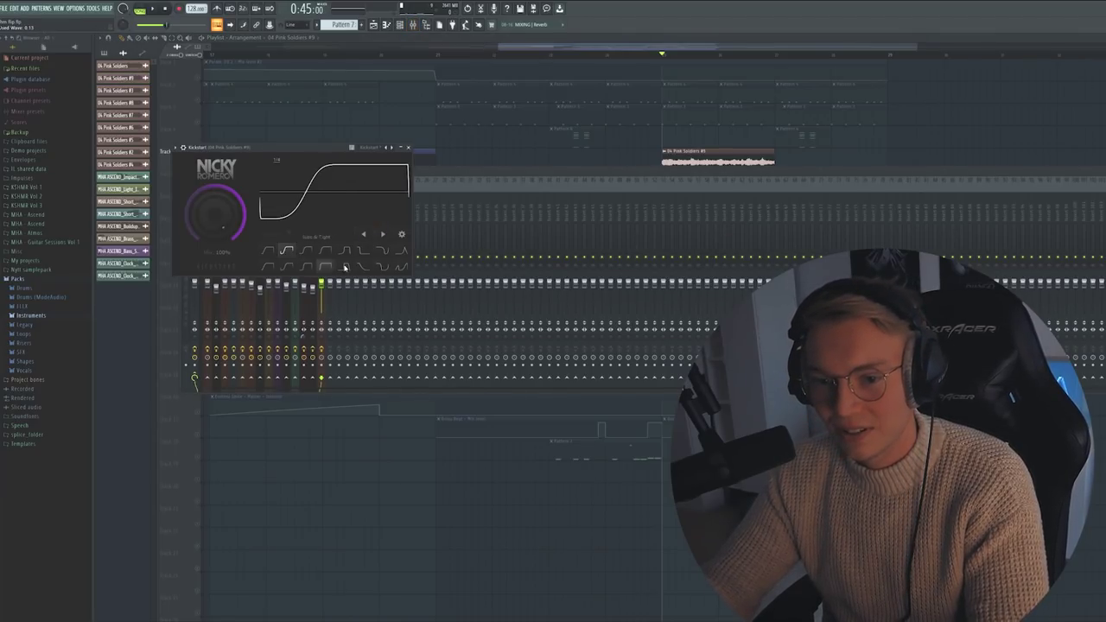
# Step: Duplicate the unique 04 Pink Soldiers clip on track 5 so it covers the latter part of both drop halves, and play it back
pyautogui.click(817, 156)
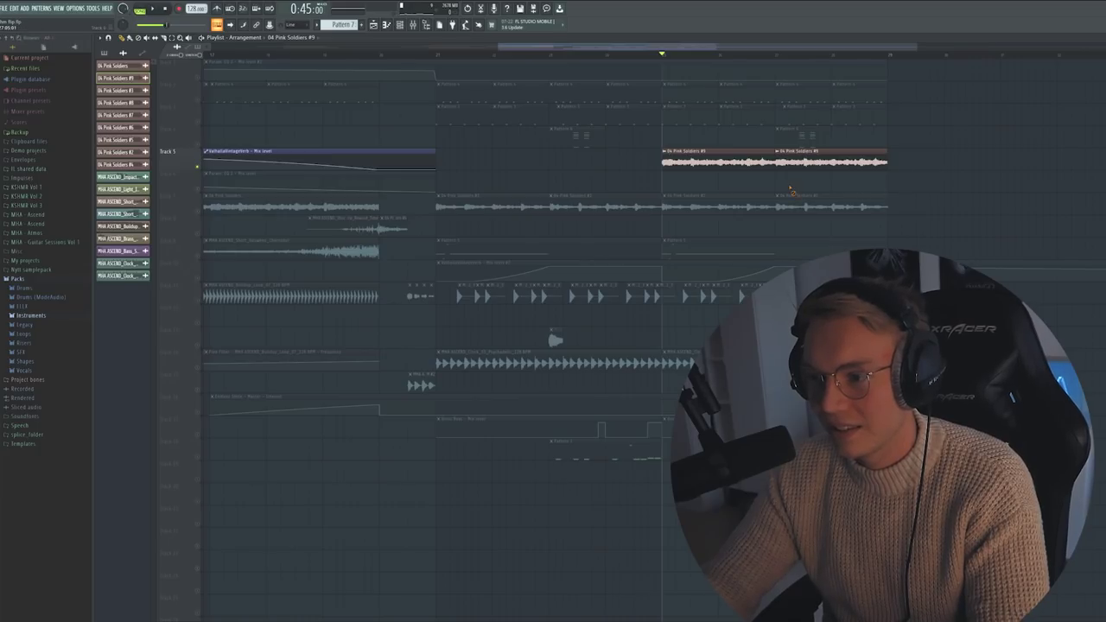
pyautogui.moveTo(709, 179); pyautogui.dragTo(594, 177)
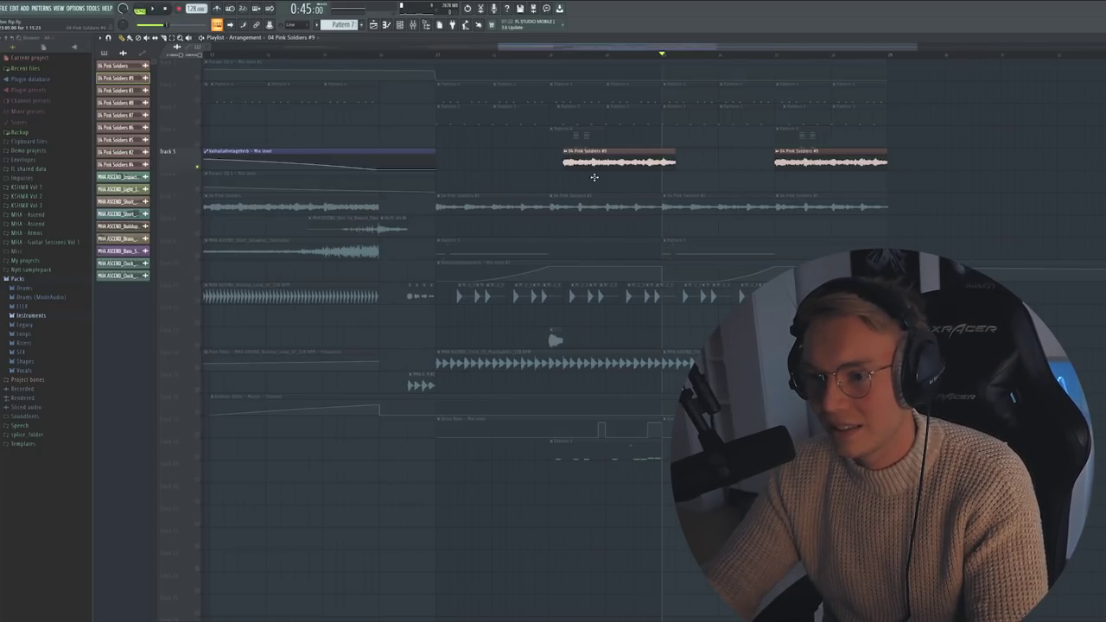
pyautogui.rightClick(592, 194)
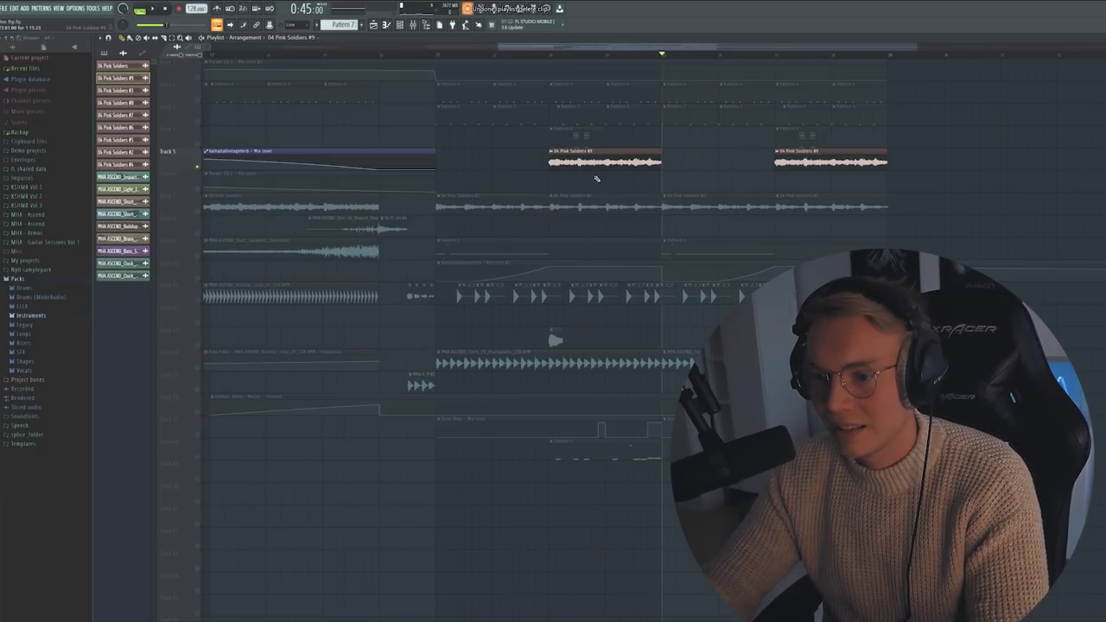
pyautogui.press('F9')
pyautogui.press('space')
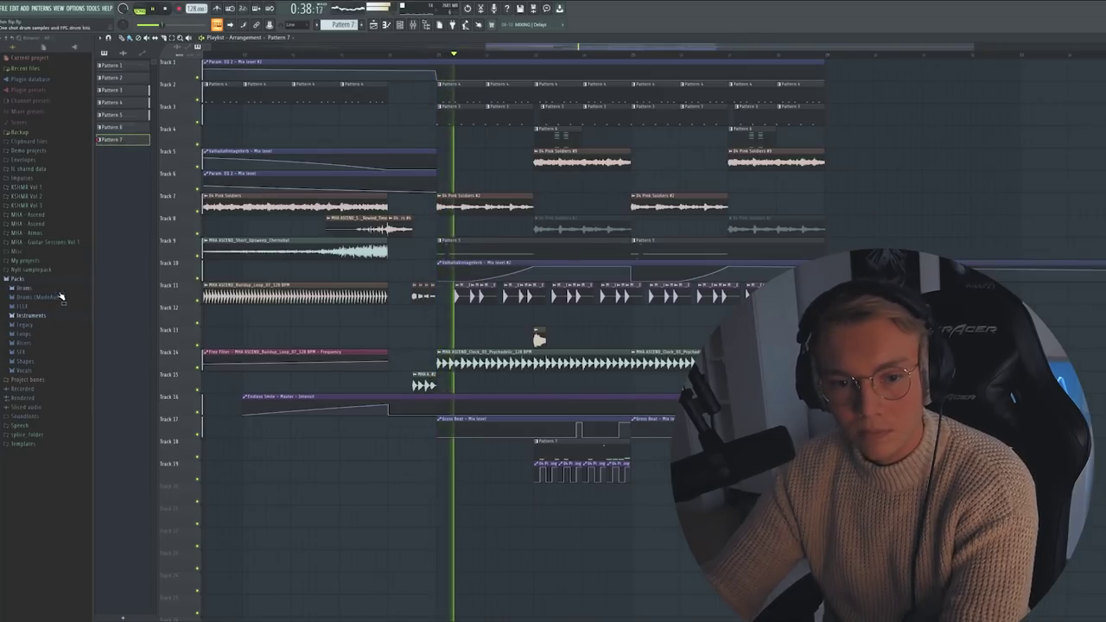
# Step: Play the arrangement from just before the drop
pyautogui.click(36, 280)
pyautogui.click(424, 53)
pyautogui.press('space')
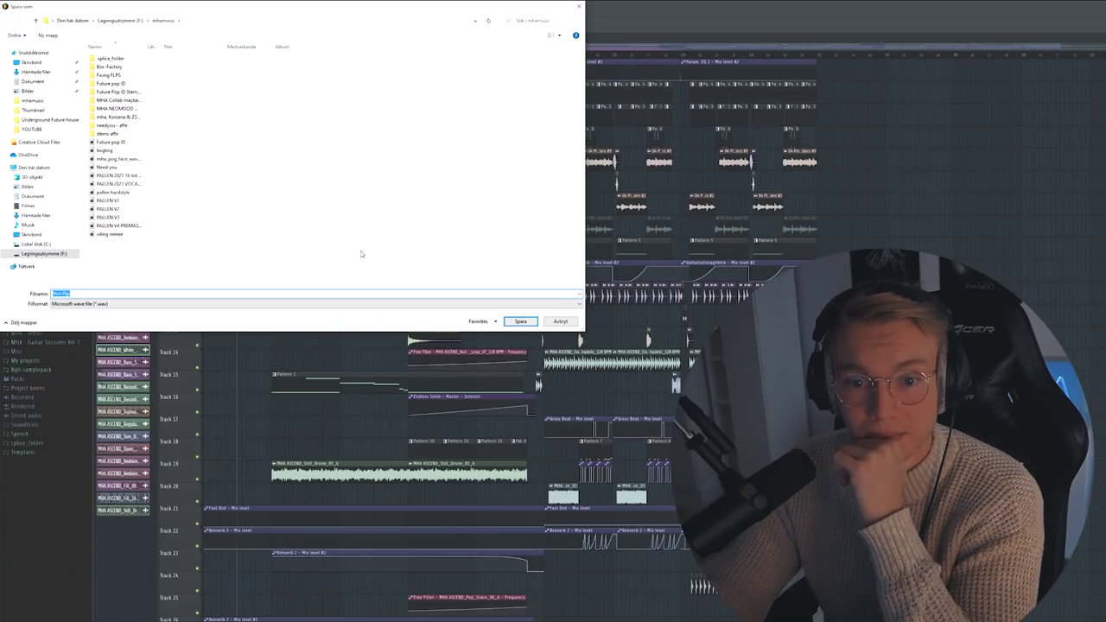
# Step: Export the project as a WAV file in the mhamusic folder, and start another export as an MP3 file
pyautogui.click(520, 321)
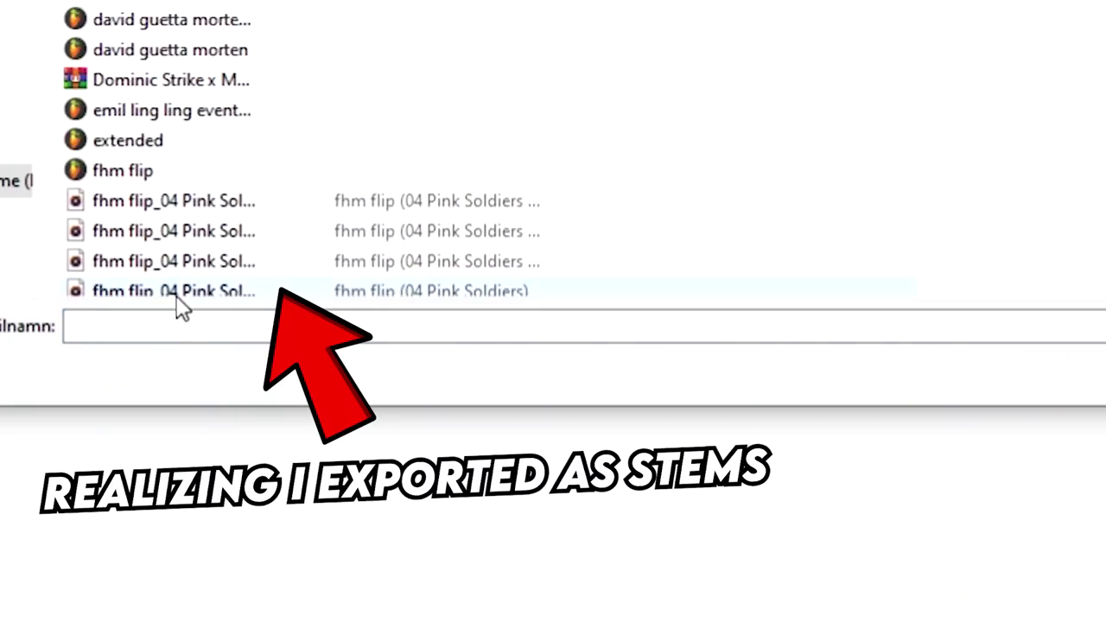
pyautogui.click(179, 322)
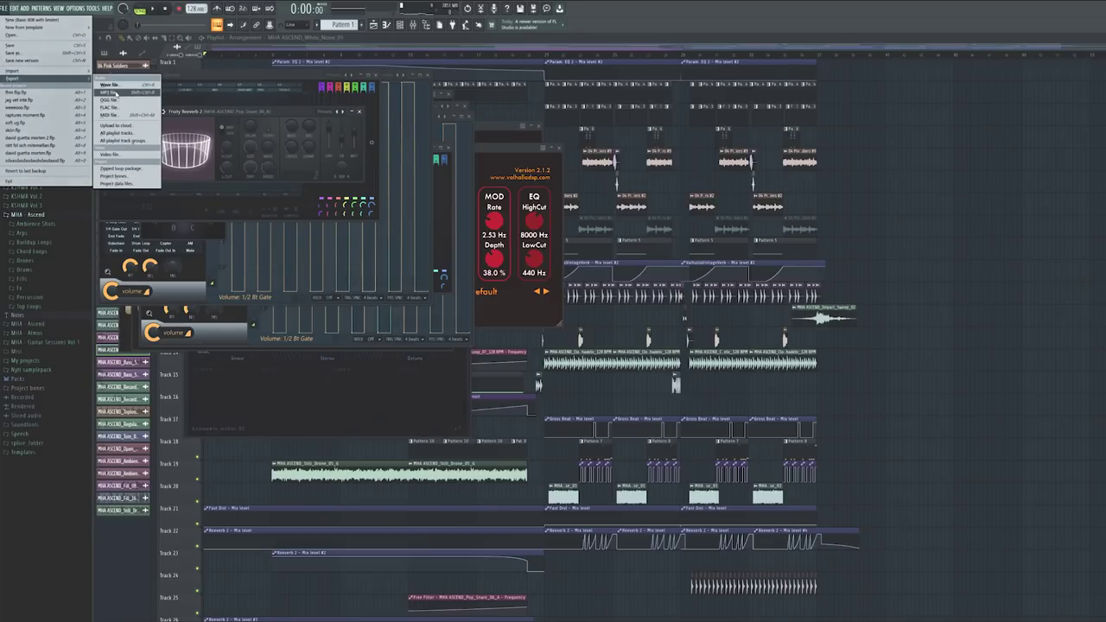
pyautogui.click(127, 91)
pyautogui.click(579, 6)
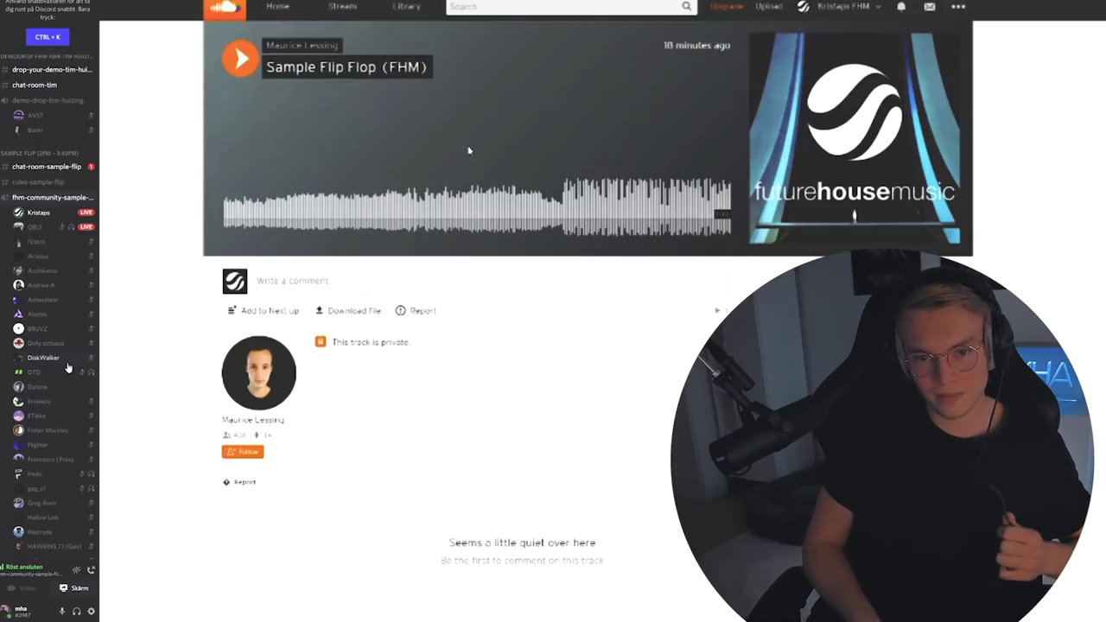
# Step: Listen to Sample Flip Flop (FHM) on SoundCloud in the Discord community stream
pyautogui.moveTo(346, 67); pyautogui.dragTo(338, 182)
pyautogui.press('space')
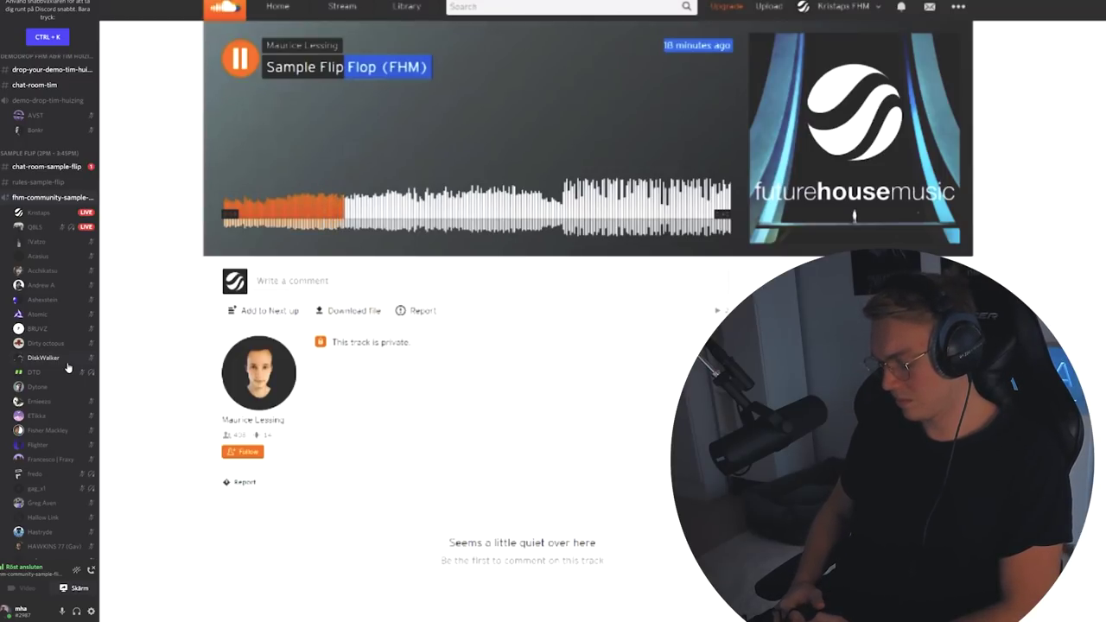
pyautogui.click(267, 176)
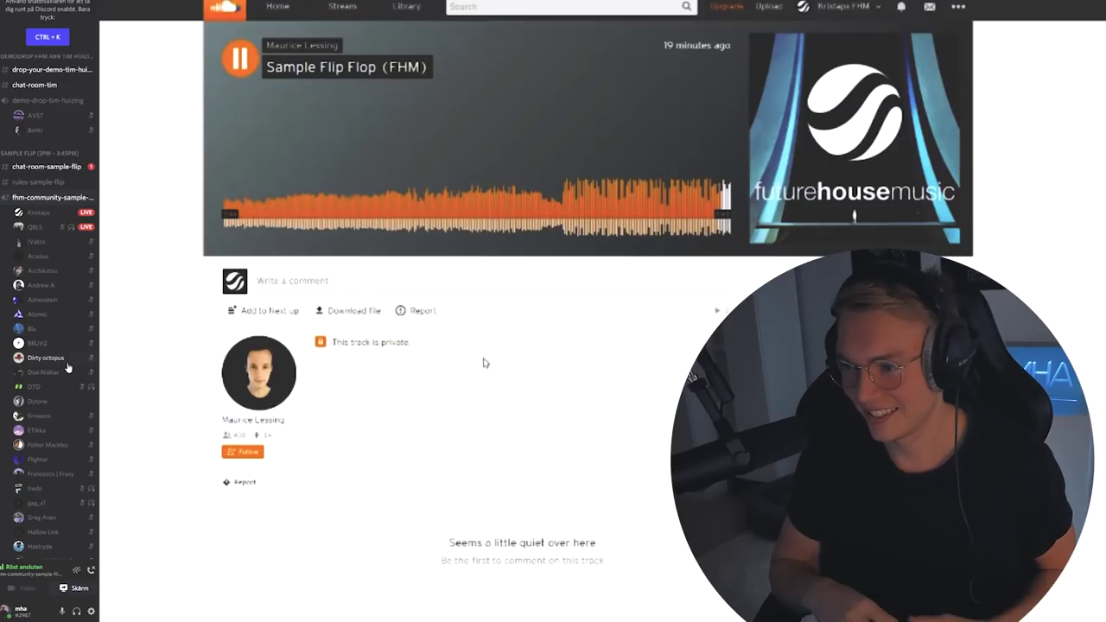
pyautogui.press('space')
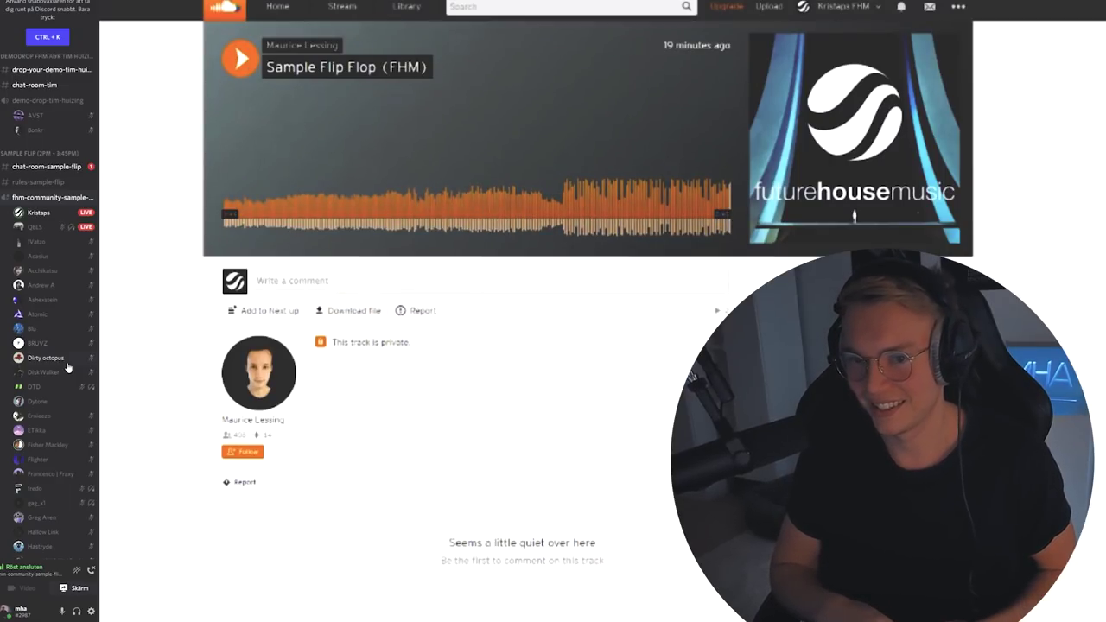